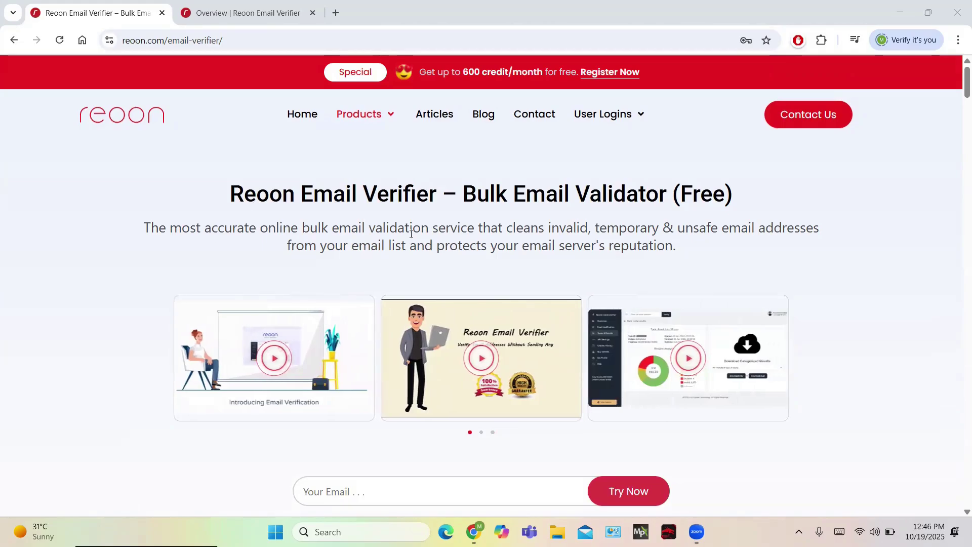
Step: Scroll down through the current page and back up again
{"action": "scroll", "coordinate": [411, 234], "scroll_direction": "down", "scroll_amount": 8}
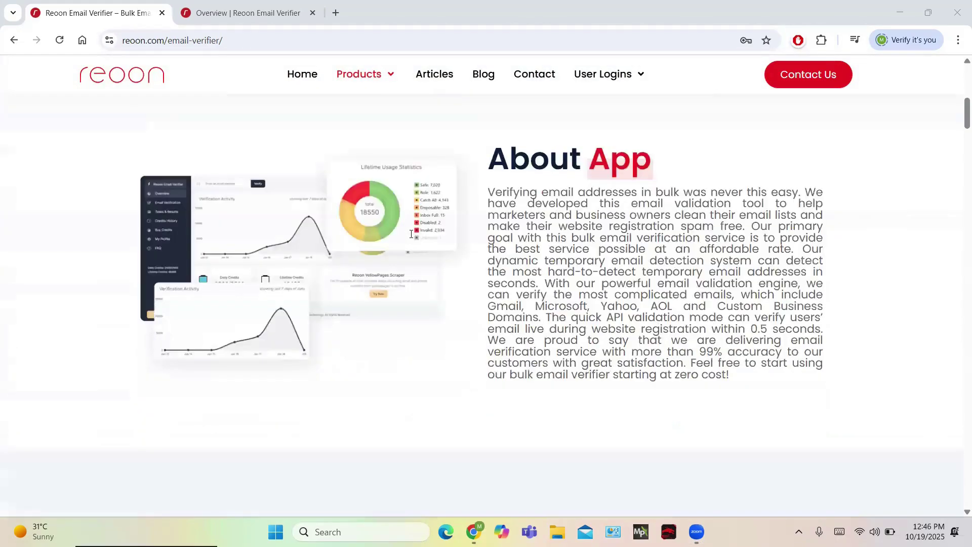
{"action": "scroll", "coordinate": [411, 234], "scroll_direction": "down", "scroll_amount": 2}
{"action": "scroll", "coordinate": [411, 233], "scroll_direction": "down", "scroll_amount": 12}
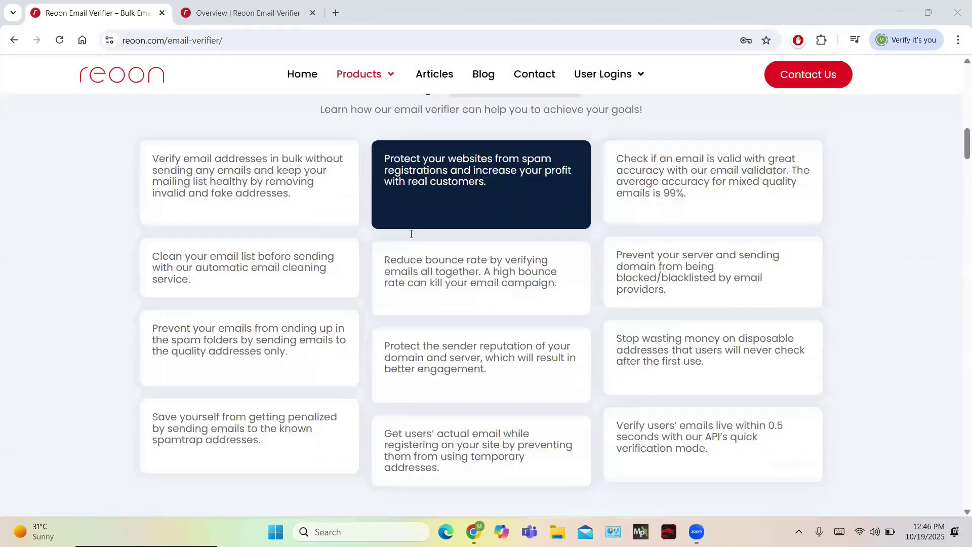
{"action": "scroll", "coordinate": [411, 234], "scroll_direction": "down", "scroll_amount": 8}
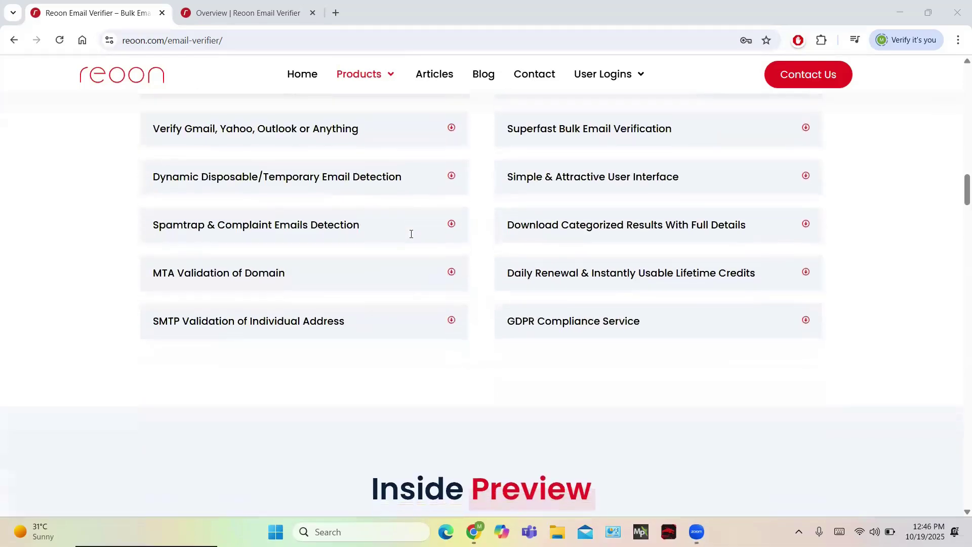
{"action": "scroll", "coordinate": [411, 233], "scroll_direction": "down", "scroll_amount": 9}
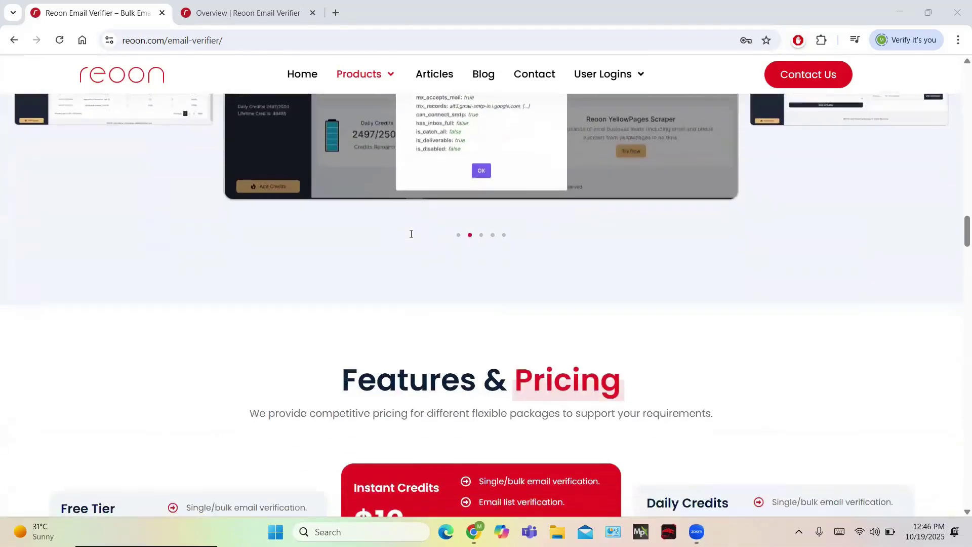
{"action": "scroll", "coordinate": [411, 233], "scroll_direction": "down", "scroll_amount": 12}
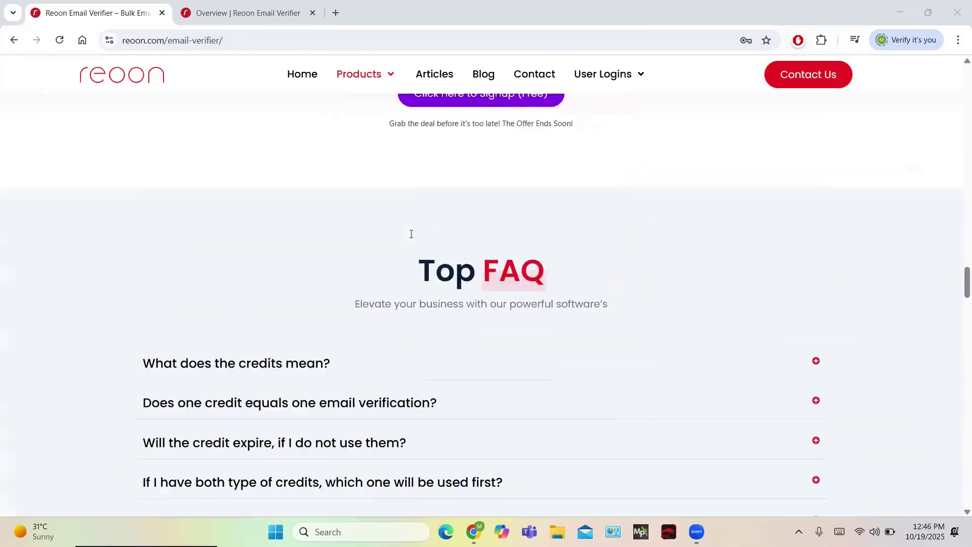
{"action": "scroll", "coordinate": [411, 234], "scroll_direction": "down", "scroll_amount": 16}
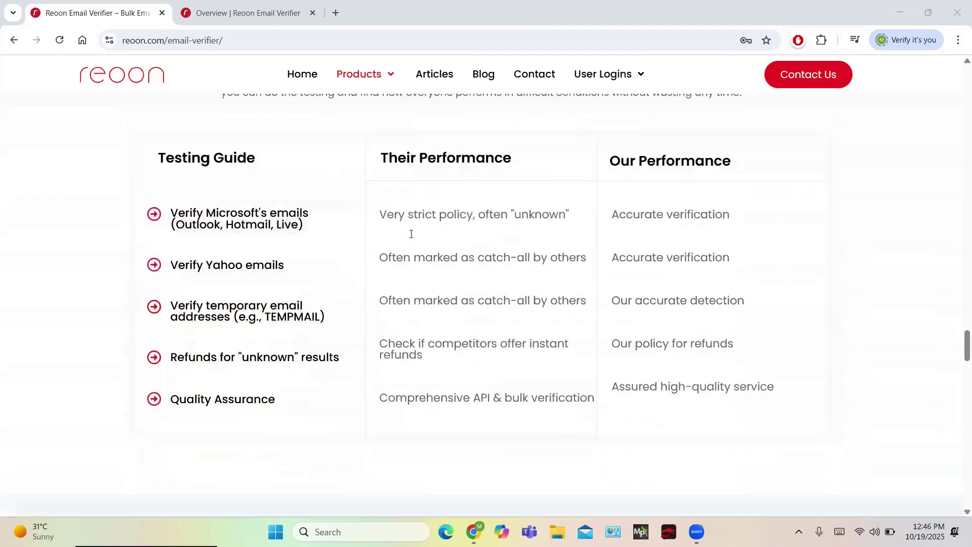
{"action": "scroll", "coordinate": [411, 234], "scroll_direction": "down", "scroll_amount": 8}
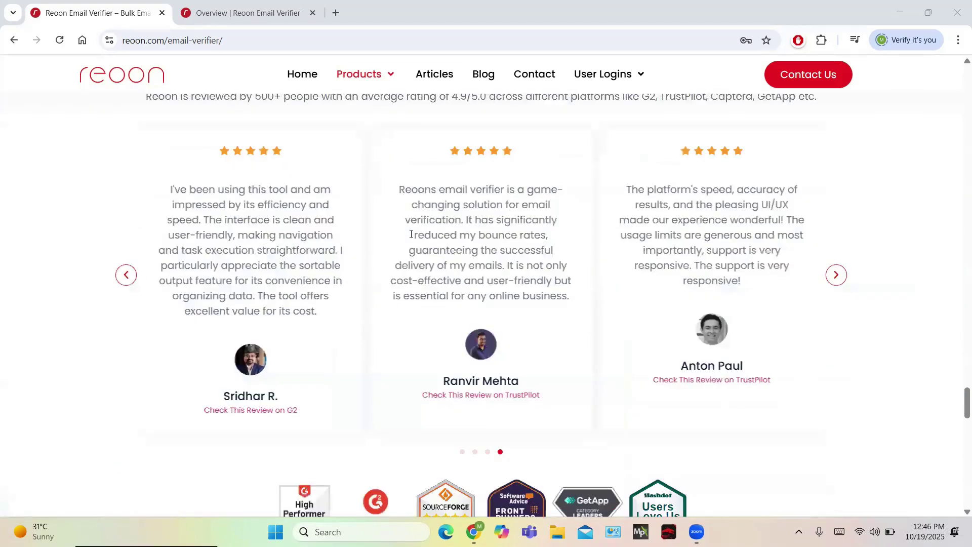
{"action": "scroll", "coordinate": [411, 234], "scroll_direction": "down", "scroll_amount": 15}
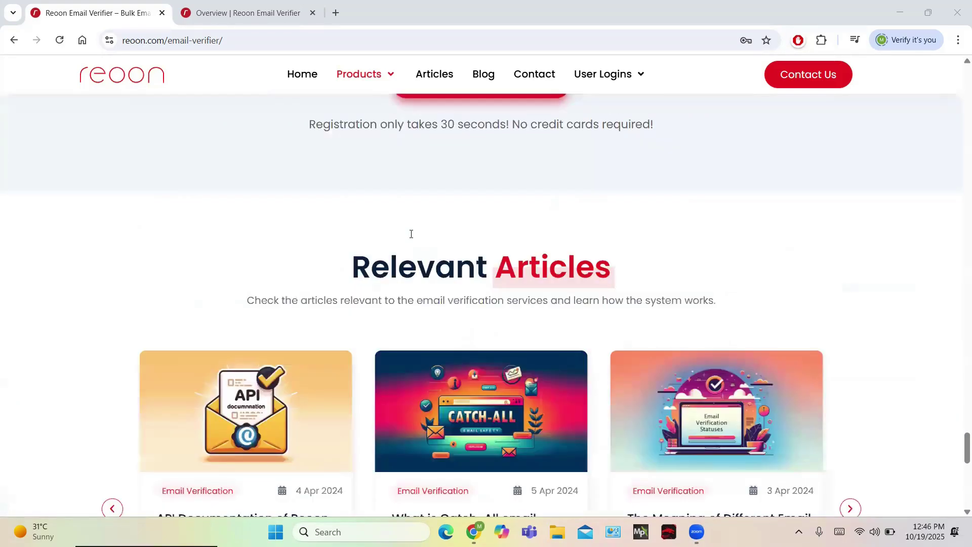
{"action": "scroll", "coordinate": [411, 234], "scroll_direction": "down", "scroll_amount": 7}
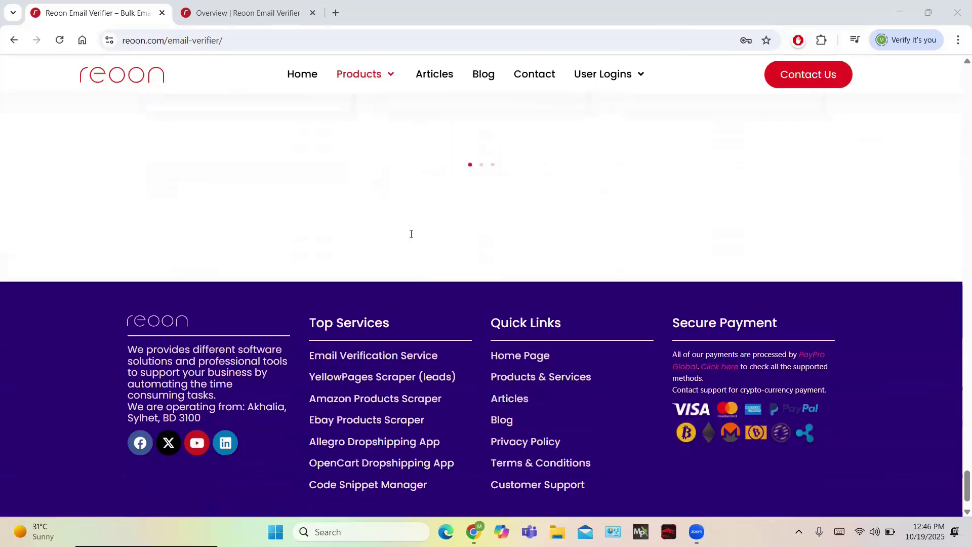
{"action": "scroll", "coordinate": [411, 234], "scroll_direction": "down", "scroll_amount": 1}
{"action": "scroll", "coordinate": [411, 233], "scroll_direction": "up", "scroll_amount": 20}
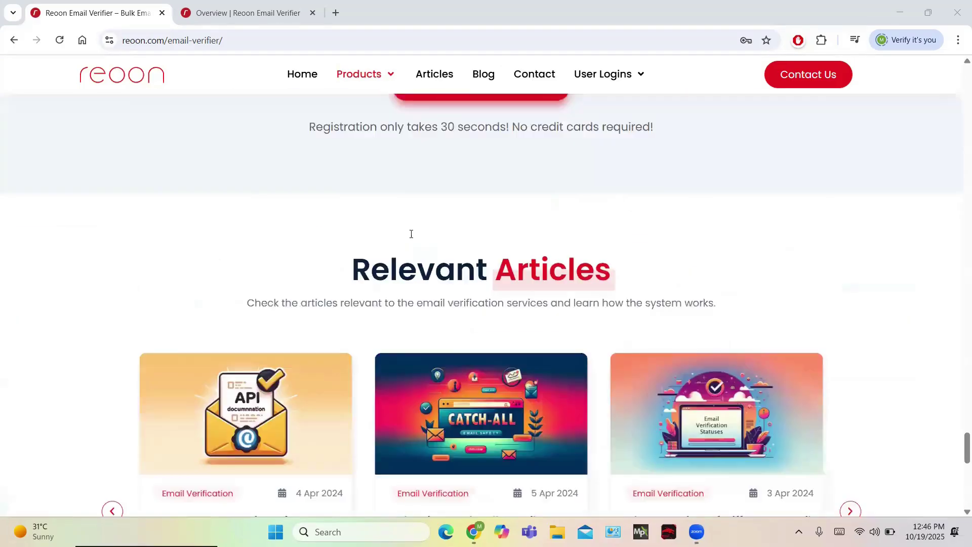
{"action": "scroll", "coordinate": [411, 233], "scroll_direction": "up", "scroll_amount": 6}
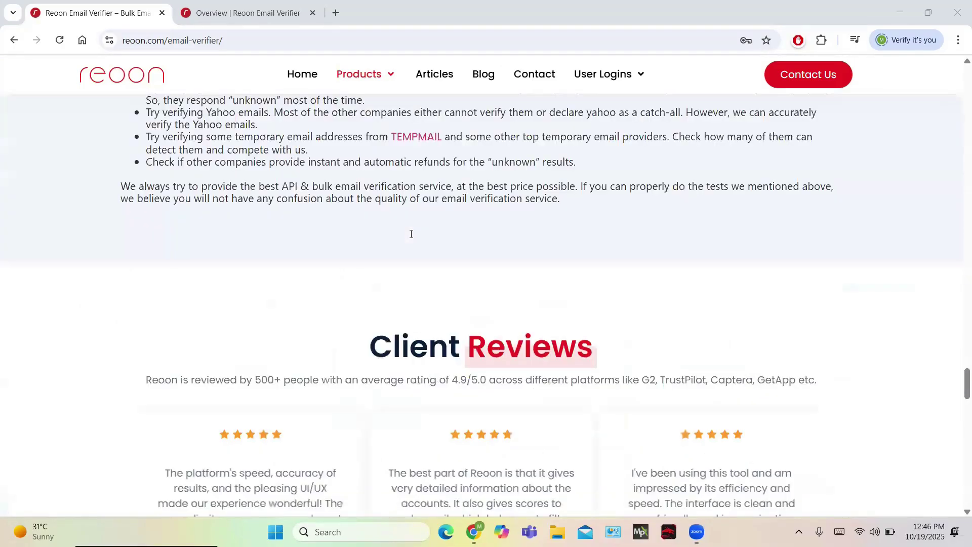
{"action": "scroll", "coordinate": [411, 234], "scroll_direction": "up", "scroll_amount": 20}
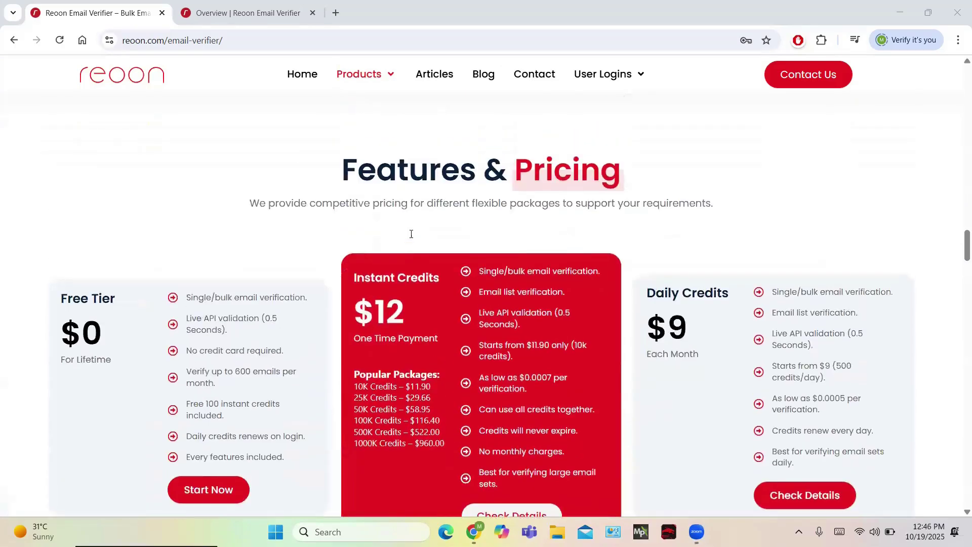
{"action": "scroll", "coordinate": [411, 234], "scroll_direction": "up", "scroll_amount": 20}
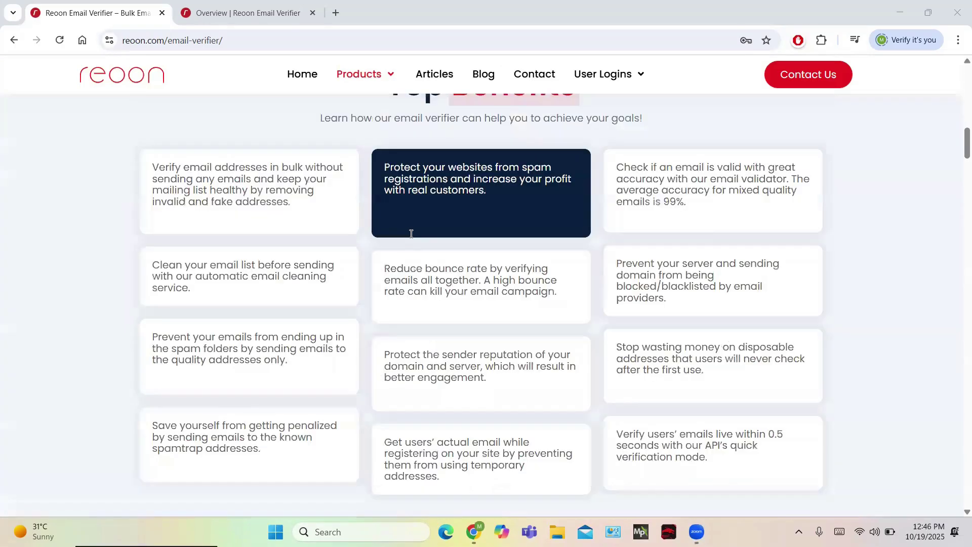
{"action": "scroll", "coordinate": [411, 234], "scroll_direction": "up", "scroll_amount": 10}
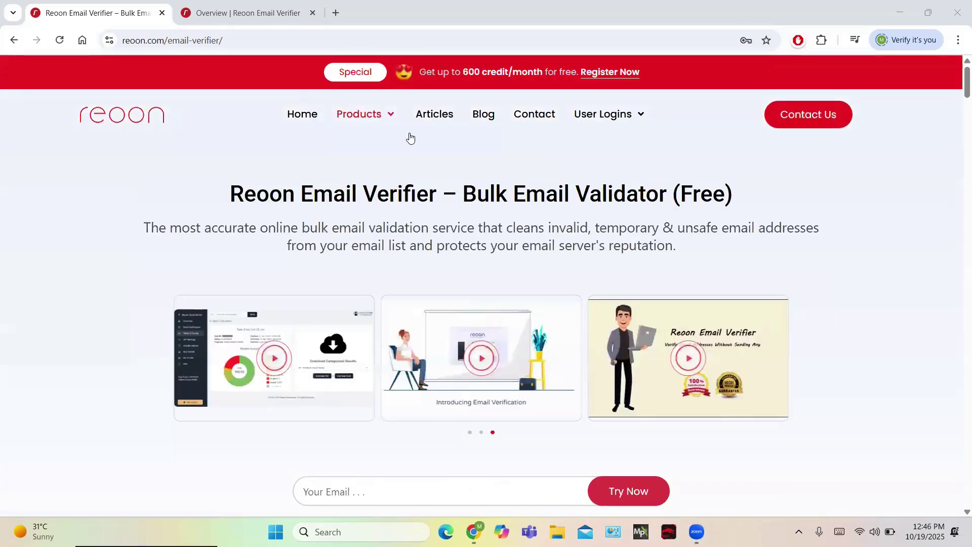
Step: Reload the Overview dashboard, now showing 8980 lifetime verifications and 4500/4500 daily credits
{"action": "key", "text": "ctrl+Tab"}
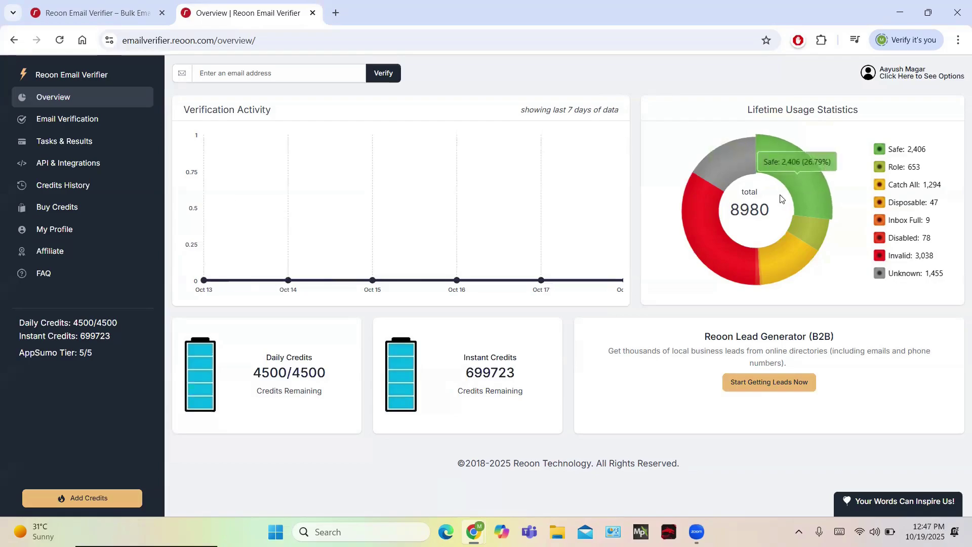
{"action": "mouse_move", "coordinate": [777, 250]}
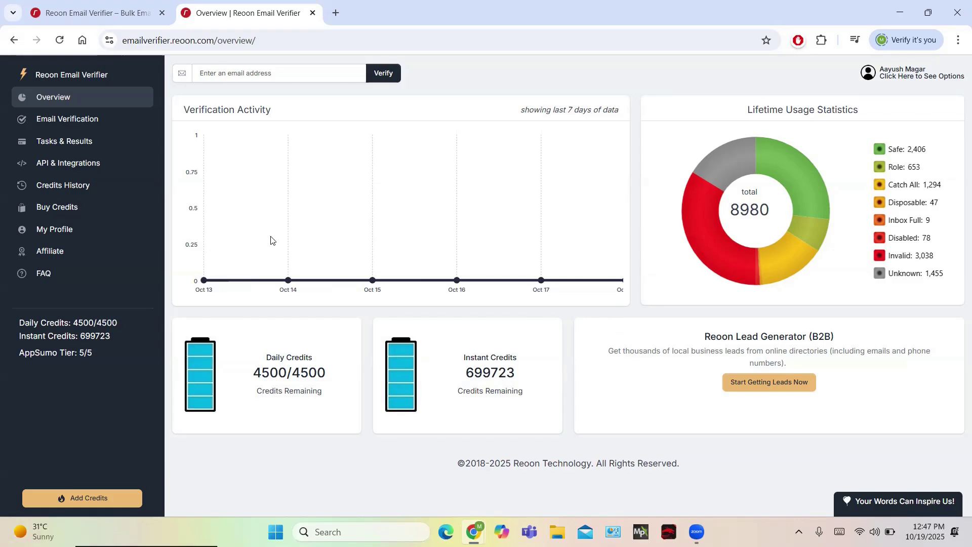
{"action": "left_click", "coordinate": [81, 66]}
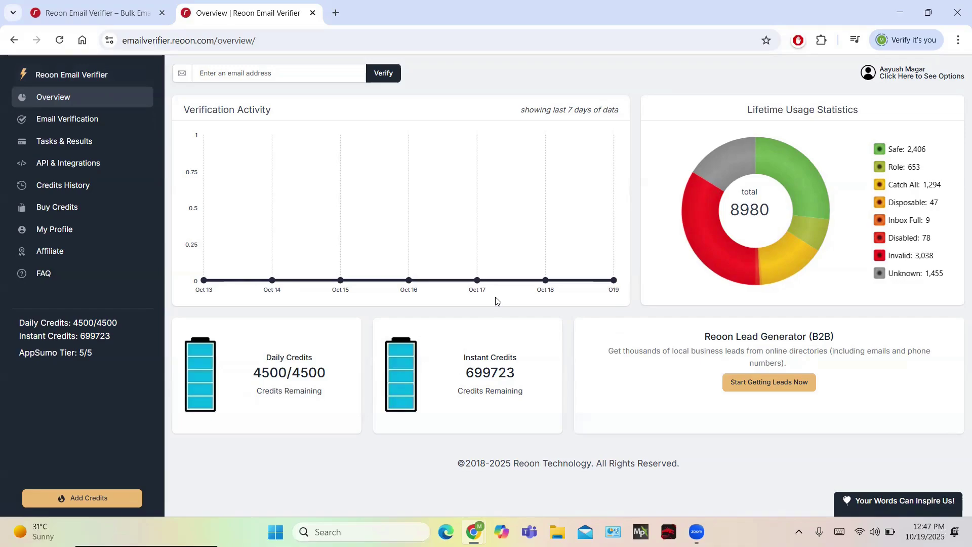
Step: Start bulk task 'verify first' with one email address from Email Verification
{"action": "left_click", "coordinate": [70, 118]}
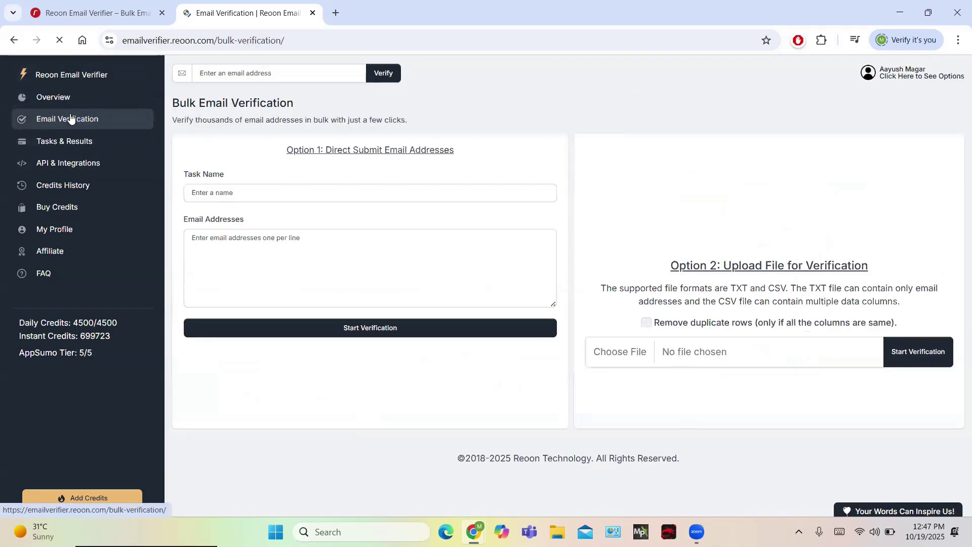
{"action": "left_click", "coordinate": [245, 191]}
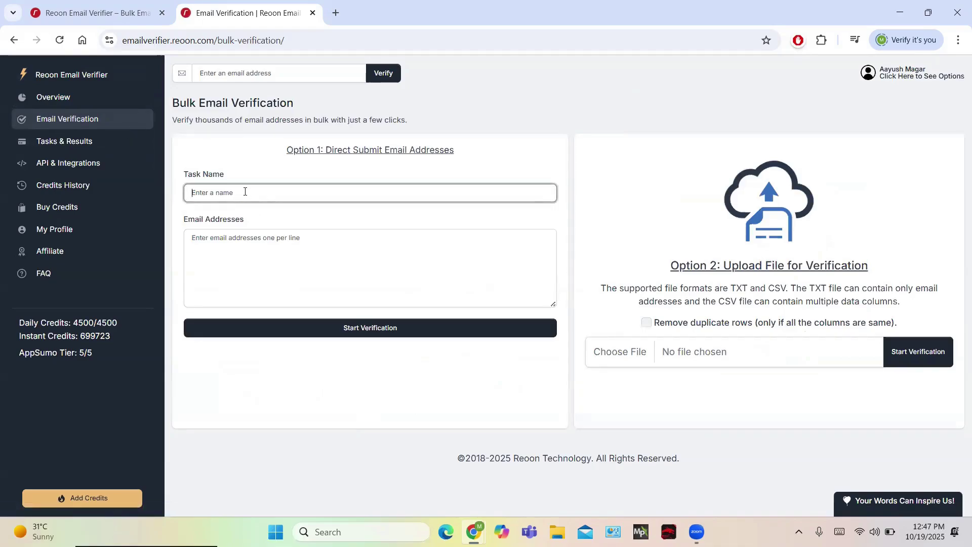
{"action": "type", "text": "verify first"}
{"action": "left_click", "coordinate": [279, 246]}
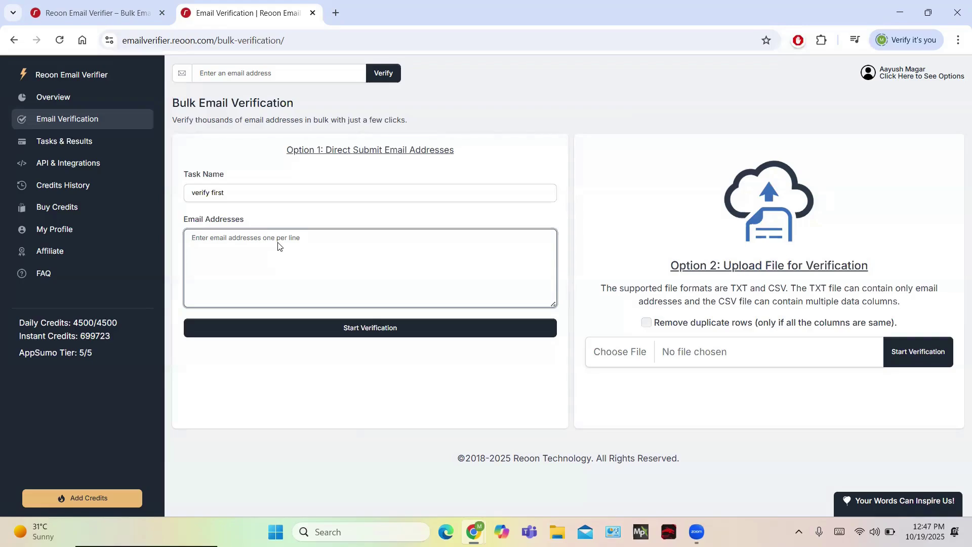
{"action": "left_click", "coordinate": [340, 328]}
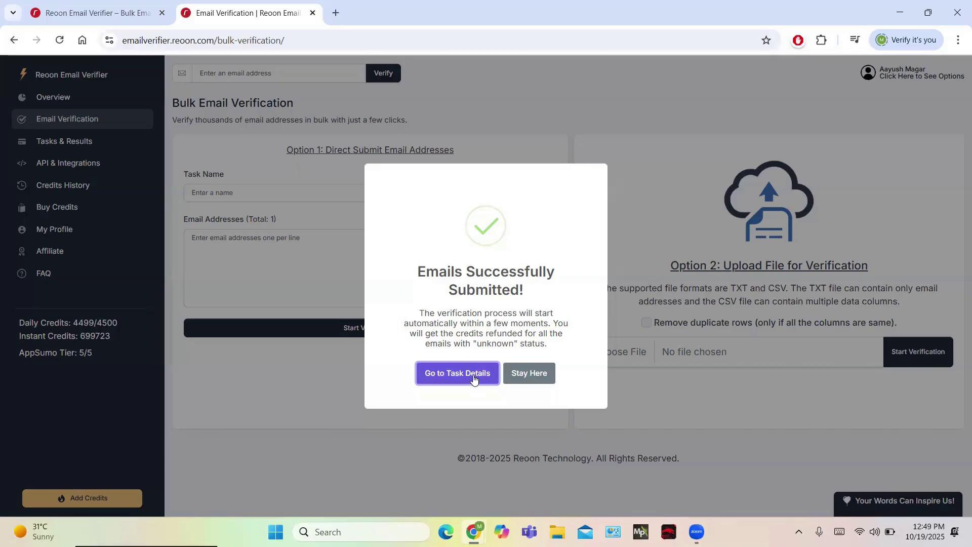
{"action": "left_click", "coordinate": [473, 375]}
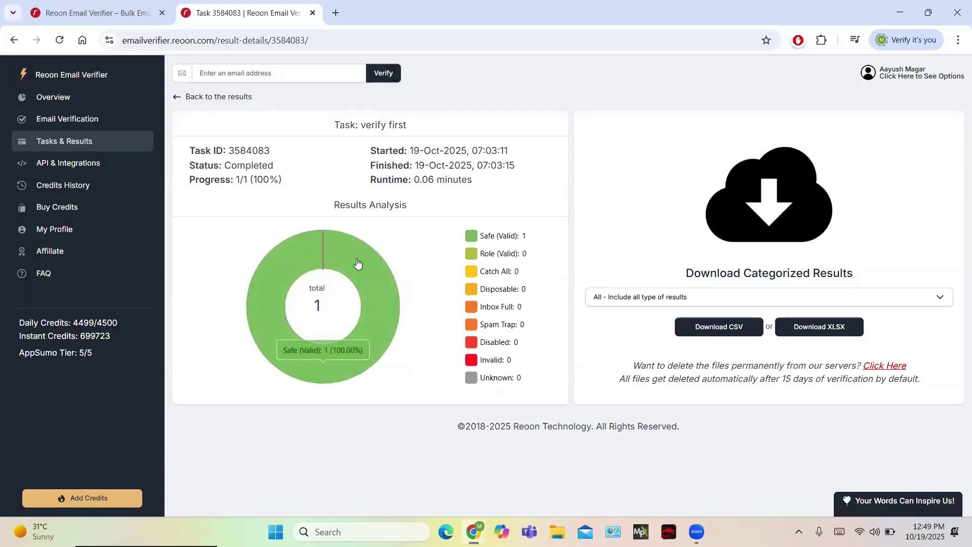
{"action": "mouse_move", "coordinate": [354, 268]}
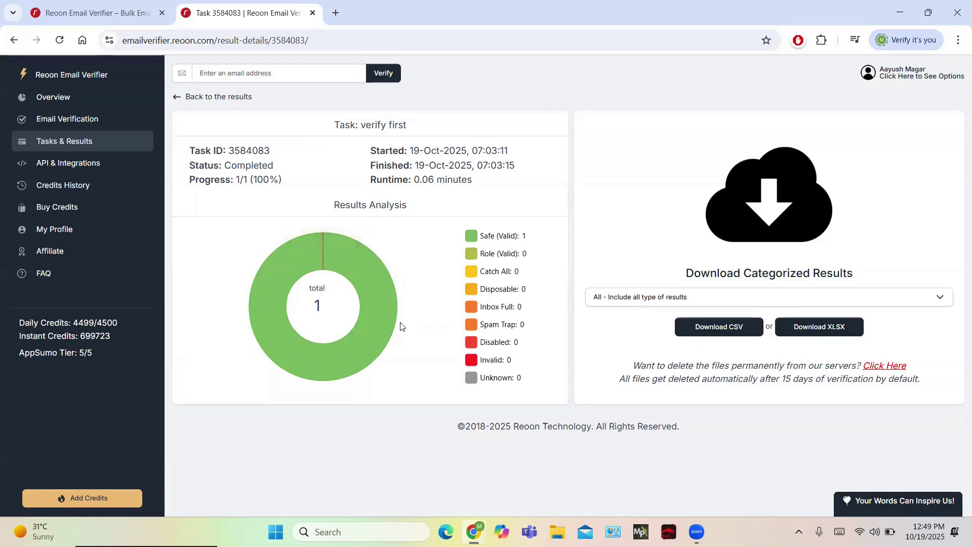
Step: Read the API & Integrations documentation, then view Credits History showing the -1 daily charge
{"action": "left_click", "coordinate": [90, 172]}
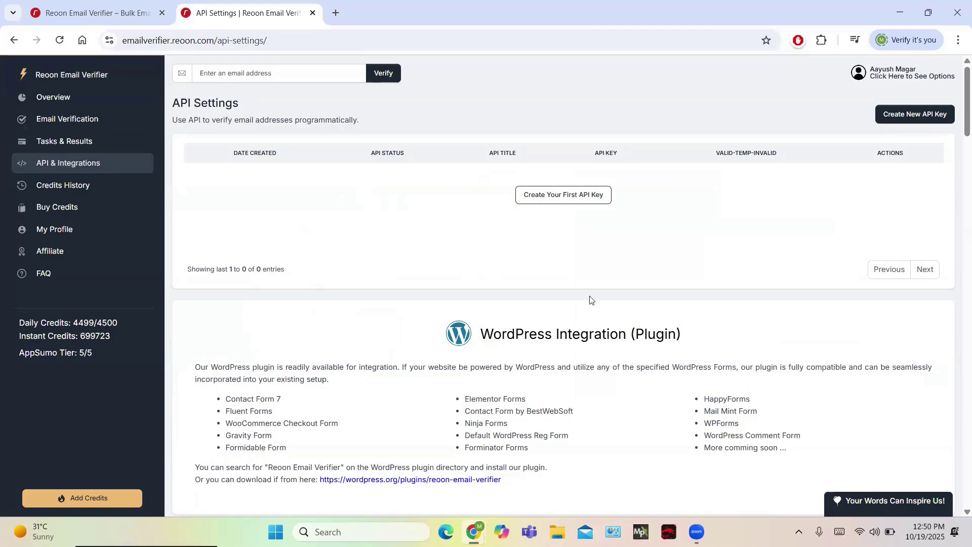
{"action": "scroll", "coordinate": [581, 339], "scroll_direction": "down", "scroll_amount": 1}
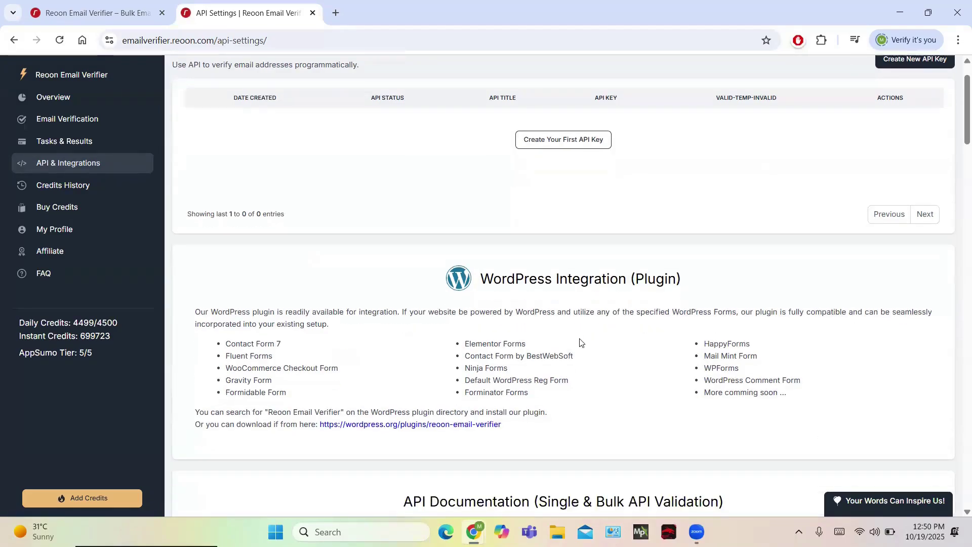
{"action": "scroll", "coordinate": [580, 342], "scroll_direction": "down", "scroll_amount": 3}
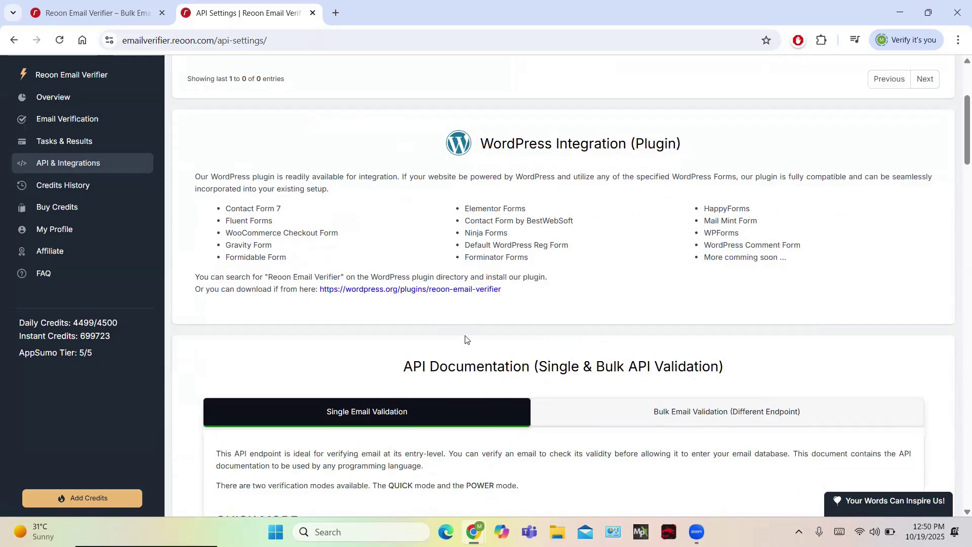
{"action": "scroll", "coordinate": [466, 337], "scroll_direction": "down", "scroll_amount": 2}
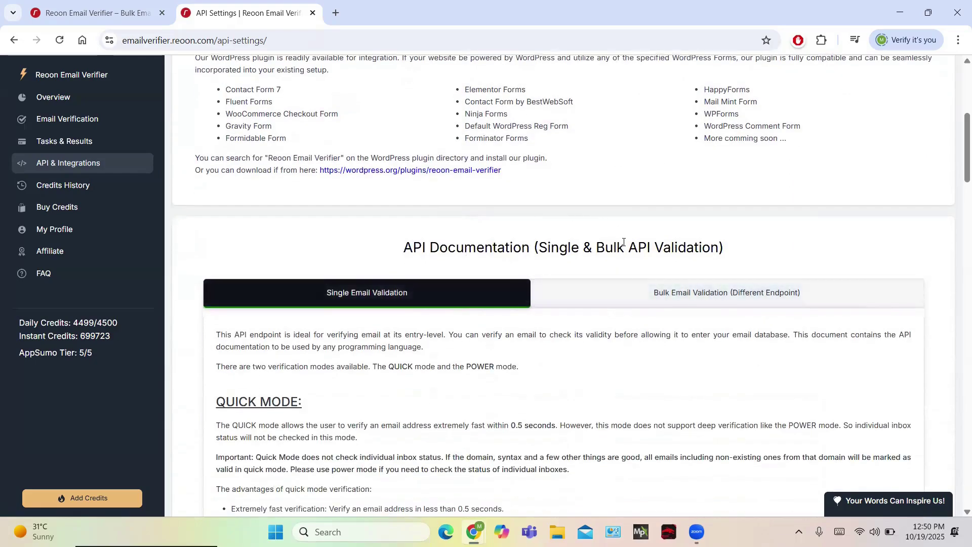
{"action": "scroll", "coordinate": [623, 253], "scroll_direction": "down", "scroll_amount": 3}
{"action": "scroll", "coordinate": [624, 245], "scroll_direction": "down", "scroll_amount": 4}
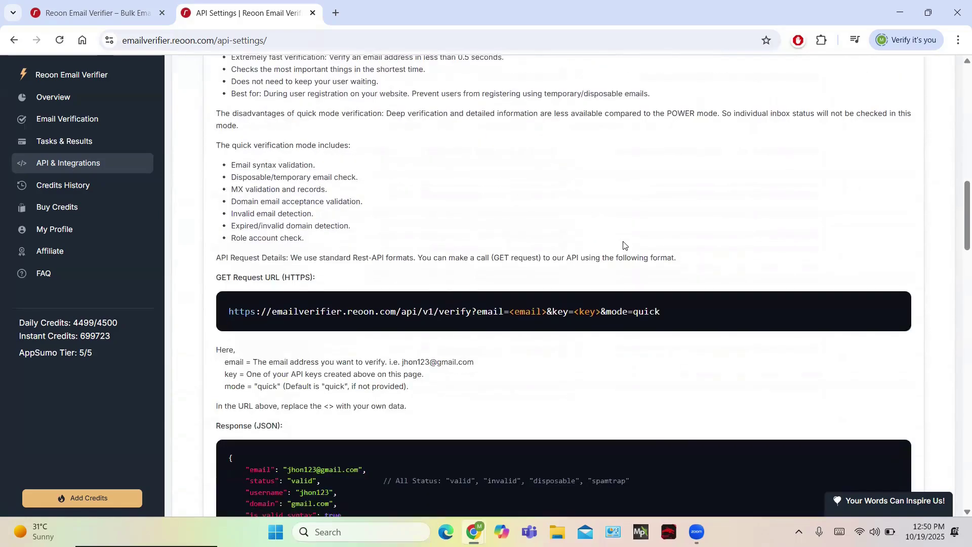
{"action": "scroll", "coordinate": [622, 245], "scroll_direction": "down", "scroll_amount": 4}
{"action": "scroll", "coordinate": [465, 194], "scroll_direction": "down", "scroll_amount": 4}
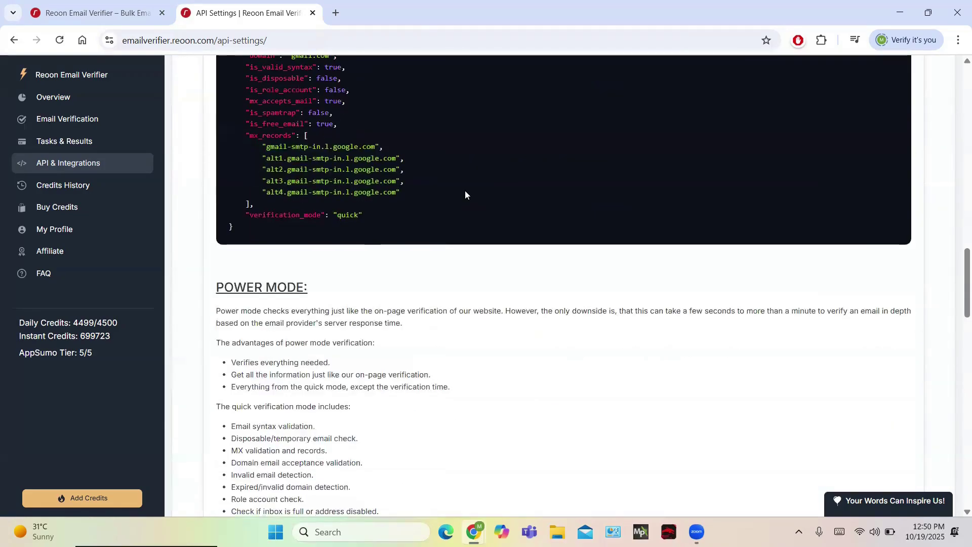
{"action": "scroll", "coordinate": [465, 194], "scroll_direction": "down", "scroll_amount": 4}
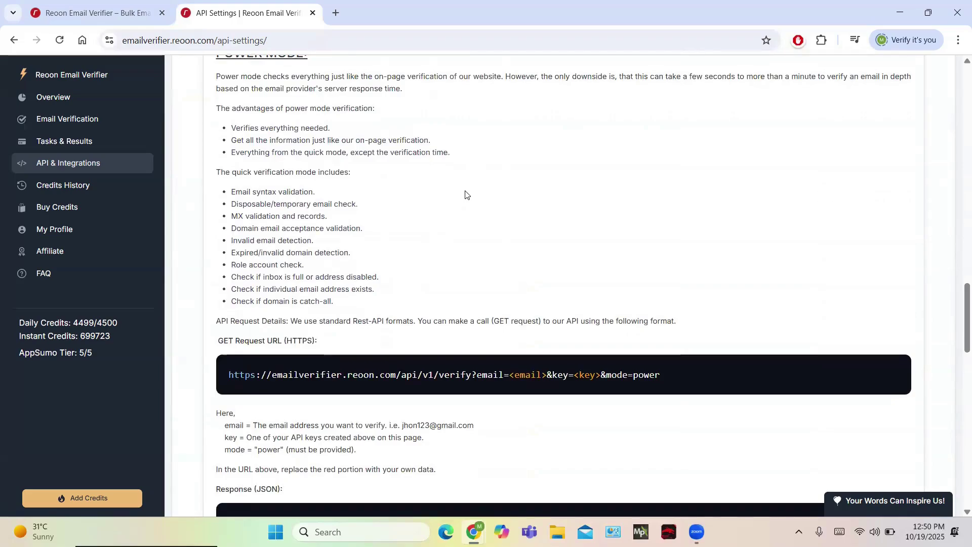
{"action": "scroll", "coordinate": [465, 194], "scroll_direction": "down", "scroll_amount": 8}
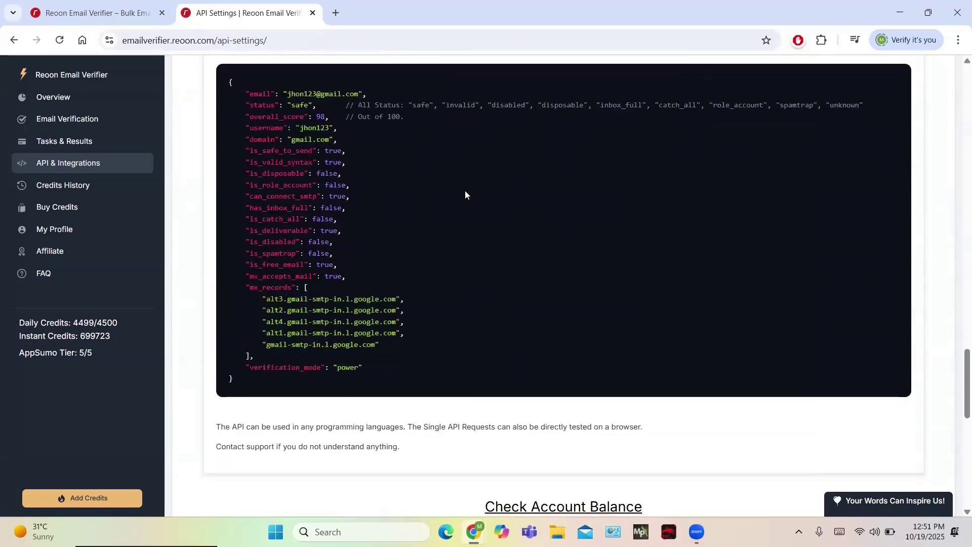
{"action": "scroll", "coordinate": [466, 195], "scroll_direction": "down", "scroll_amount": 2}
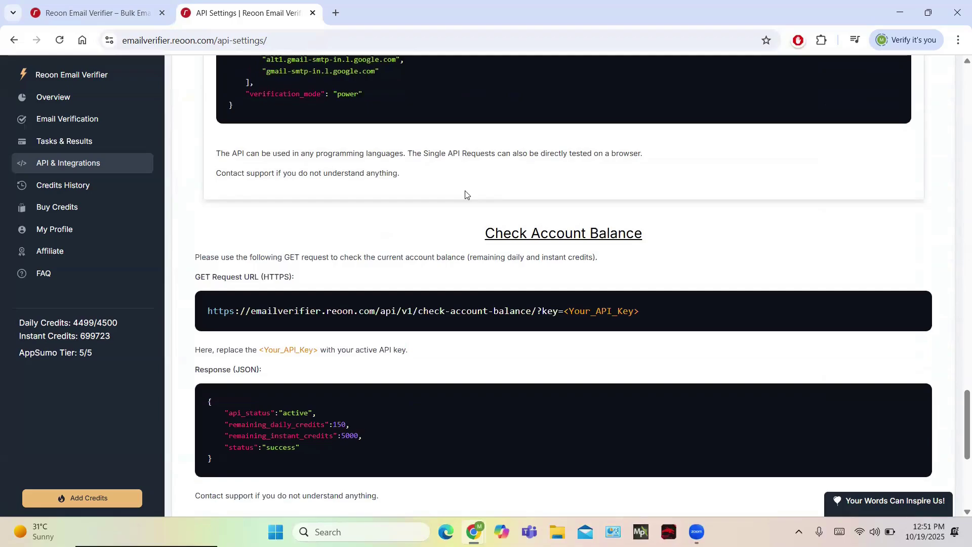
{"action": "left_click", "coordinate": [94, 187]}
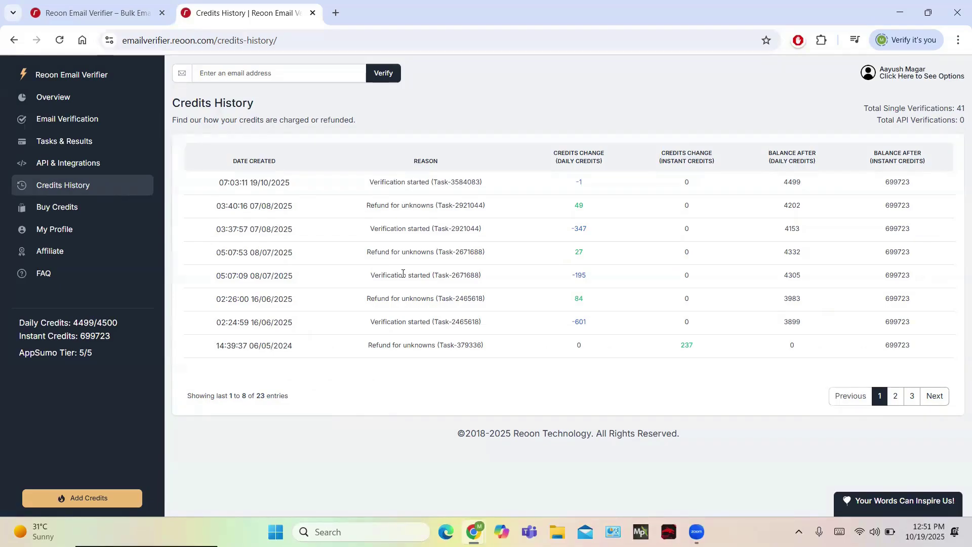
Step: View Buy Credits: the 500 credits/day plan at $9.95 and 62,500 instant credits for $29.66
{"action": "left_click", "coordinate": [90, 211]}
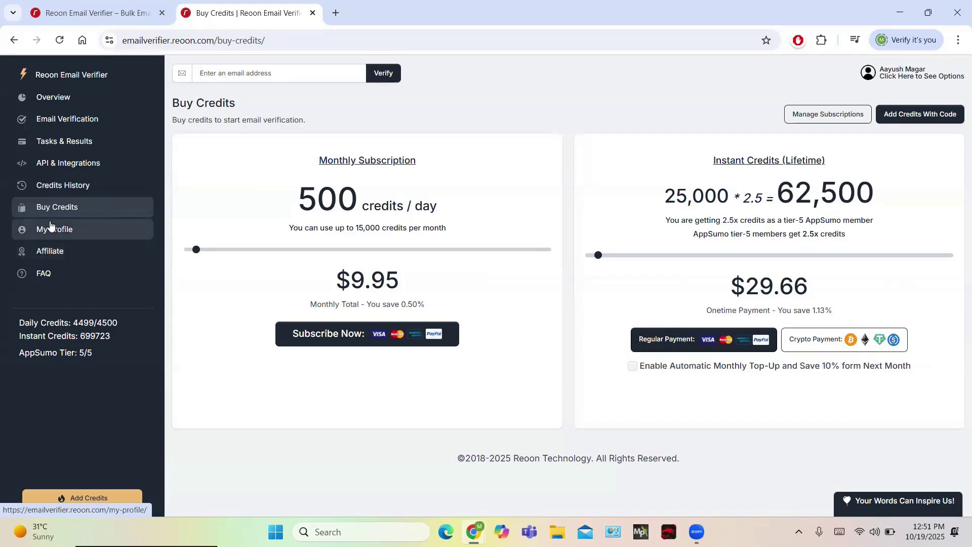
Step: Look at My Profile, Affiliate and FAQ pages, then return to Email Verification
{"action": "left_click", "coordinate": [26, 232]}
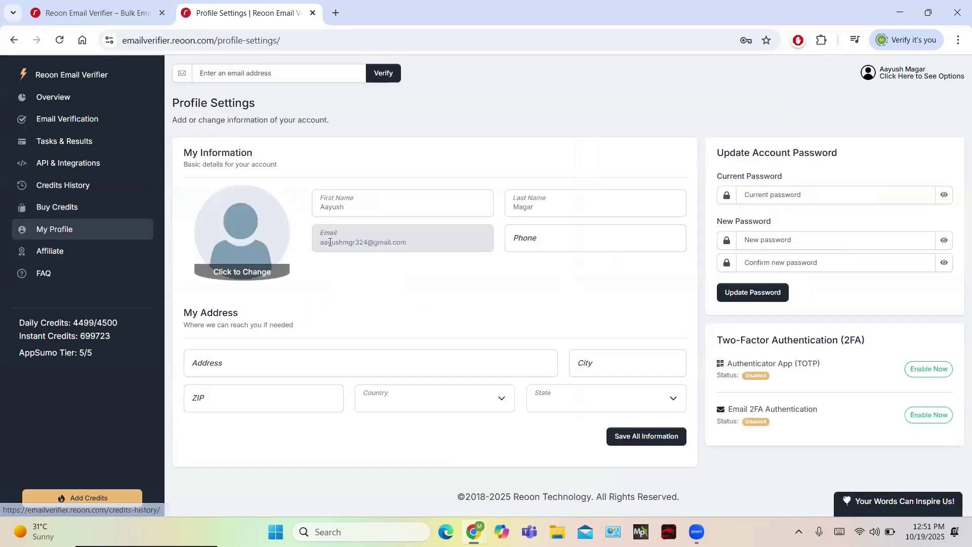
{"action": "left_click", "coordinate": [76, 260]}
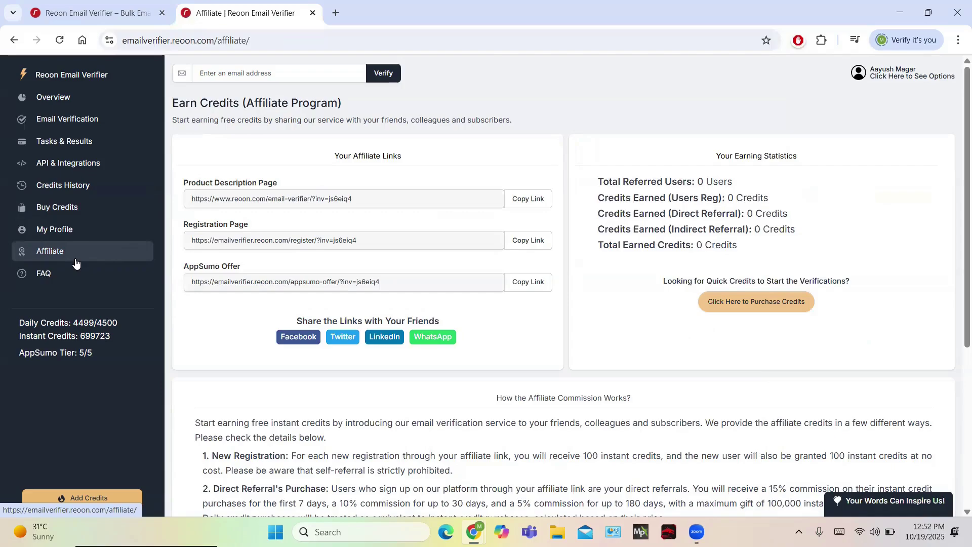
{"action": "left_click", "coordinate": [39, 275]}
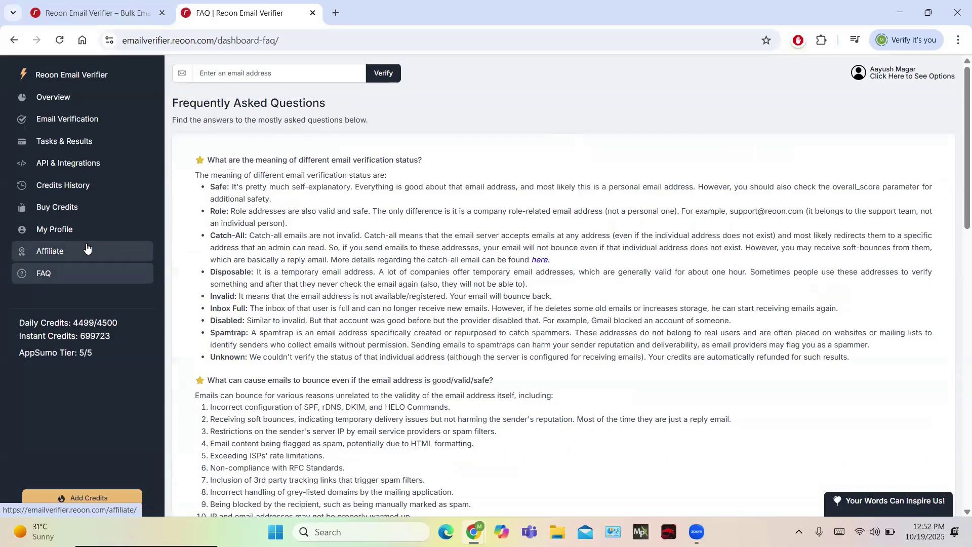
{"action": "left_click", "coordinate": [63, 117]}
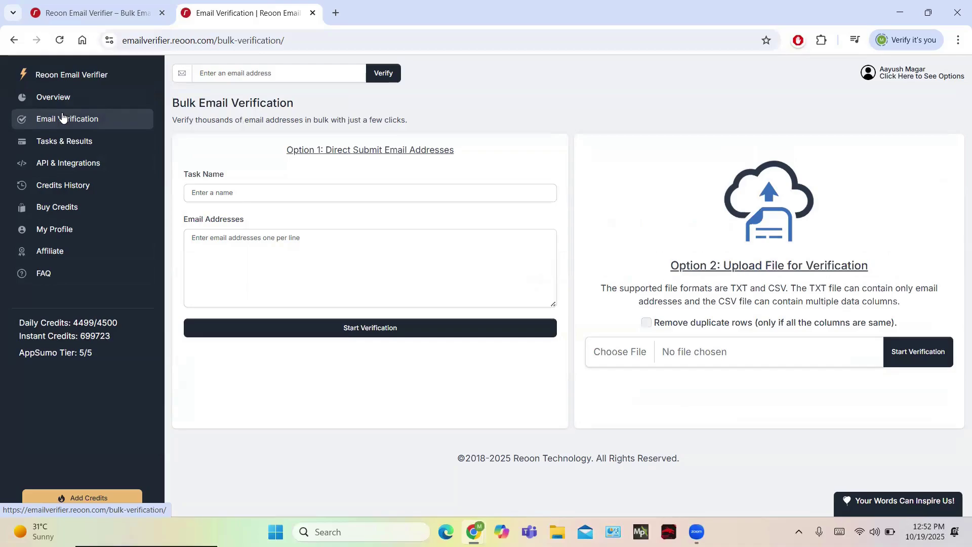
Step: Start bulk task 'ffhefvg' with two email addresses
{"action": "left_click", "coordinate": [224, 196]}
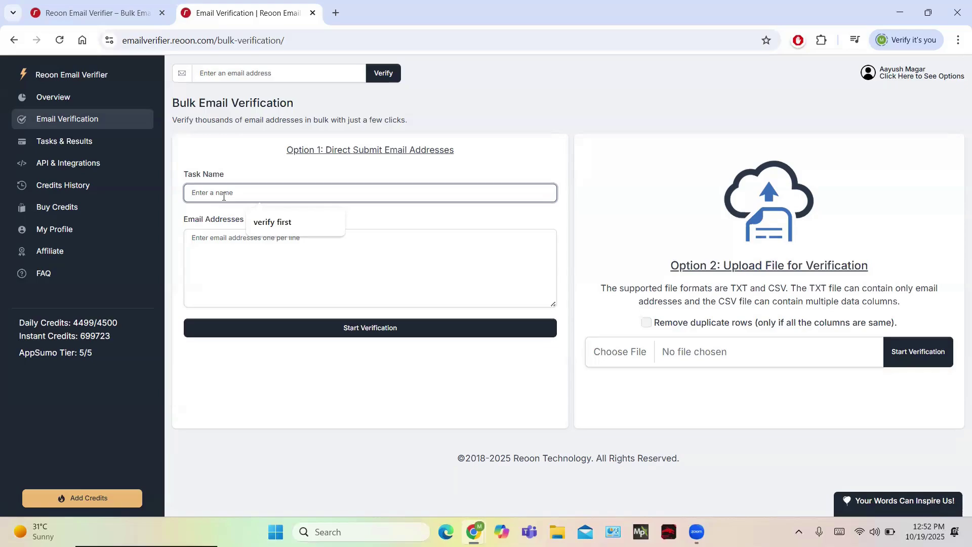
{"action": "type", "text": "ffhefvg"}
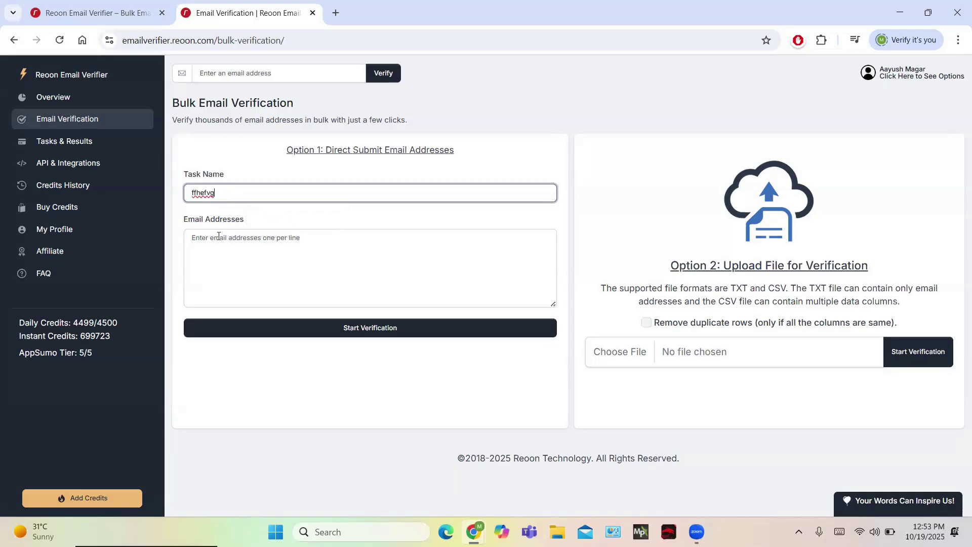
{"action": "left_click", "coordinate": [219, 236]}
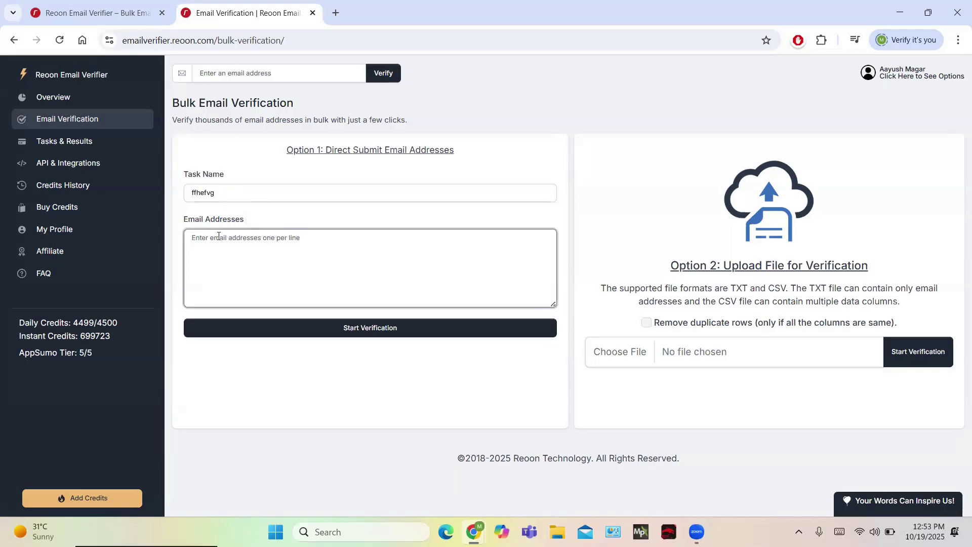
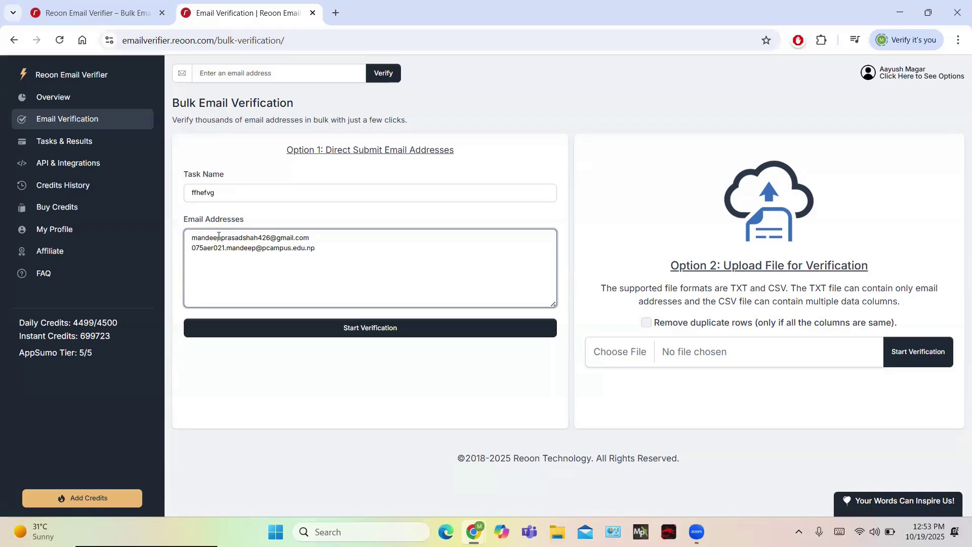
{"action": "left_click", "coordinate": [254, 328]}
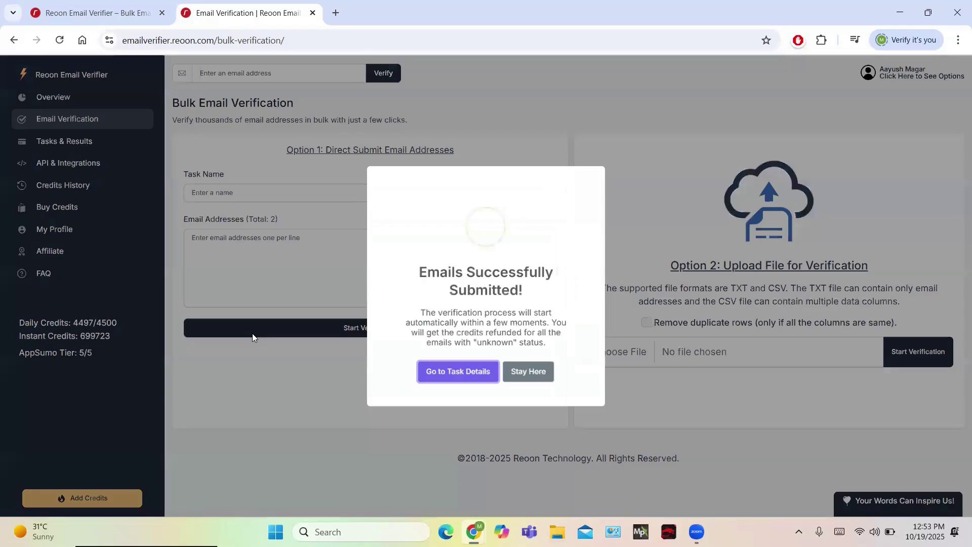
Step: Check the ffhefvg task details with 2 safe addresses, then reopen Email Verification
{"action": "left_click", "coordinate": [434, 372]}
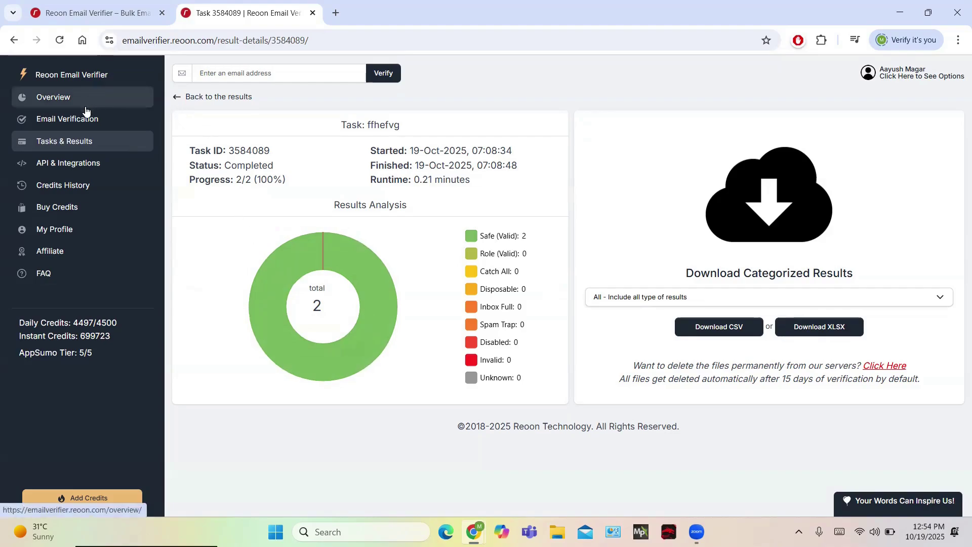
{"action": "left_click", "coordinate": [61, 126]}
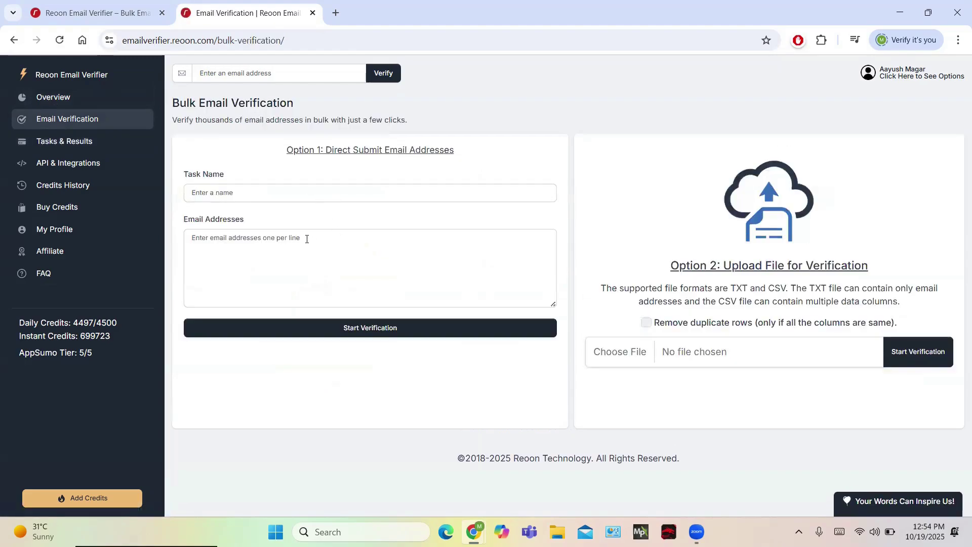
Step: Enter one pcampus.edu email address in Email Addresses, correcting typos at the ending
{"action": "left_click", "coordinate": [307, 239]}
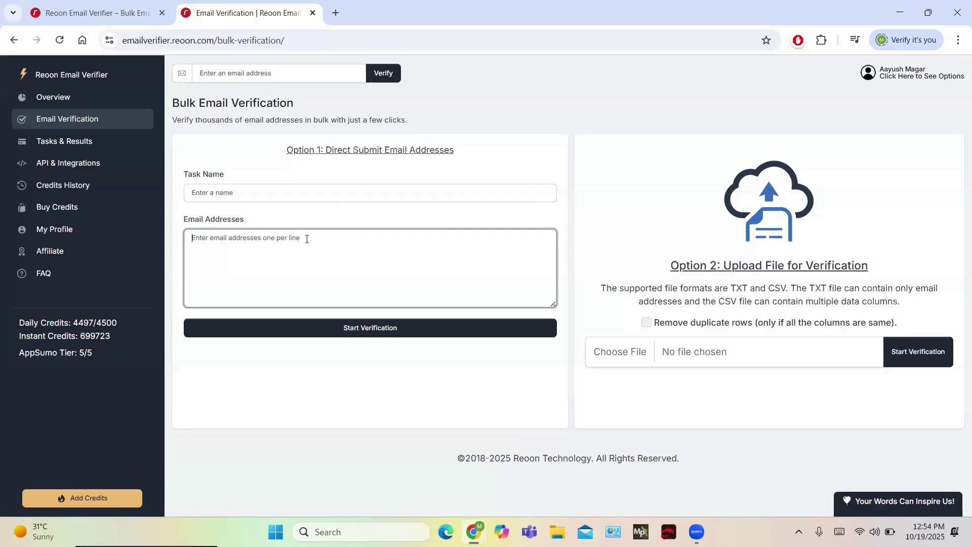
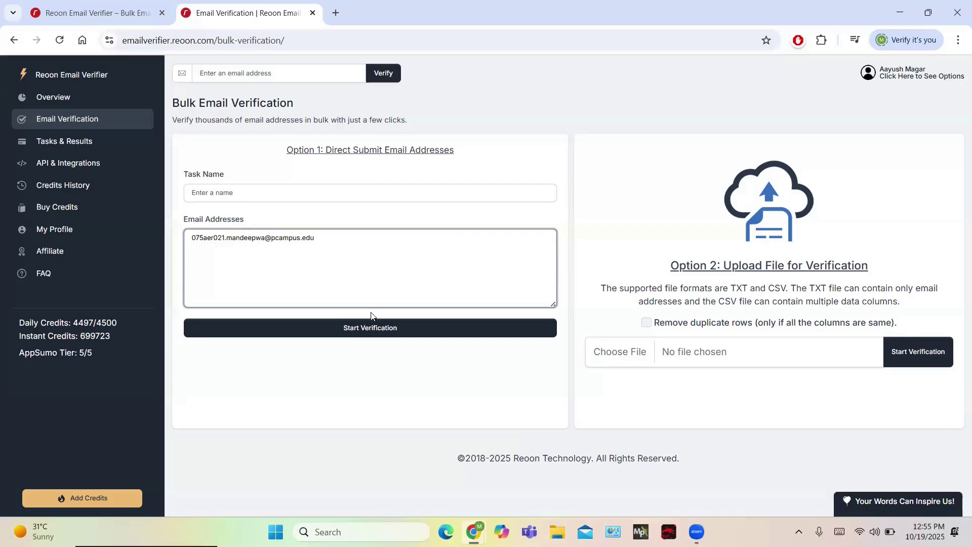
Step: Name the task 'fhgej' after the missing-name warning and start verification
{"action": "left_click", "coordinate": [336, 332]}
{"action": "left_click", "coordinate": [336, 332]}
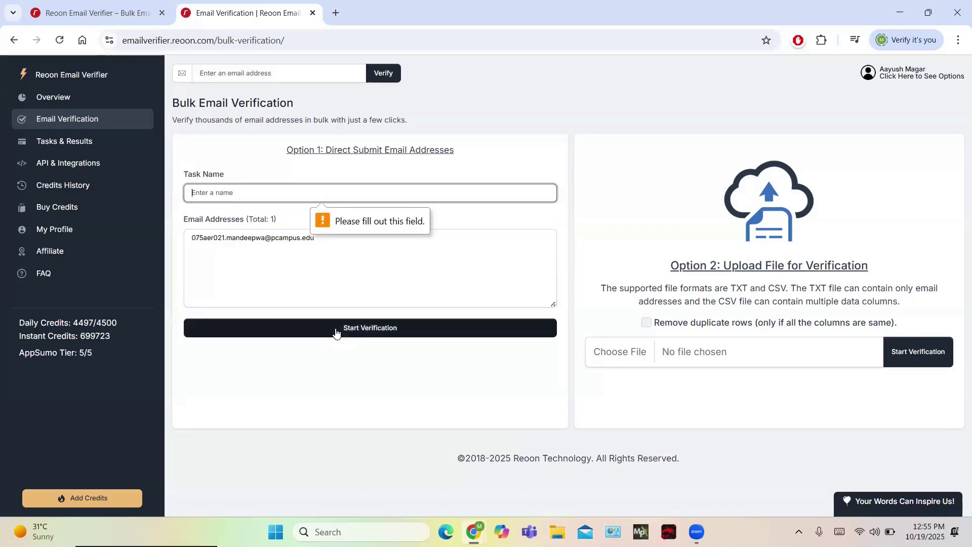
{"action": "left_click", "coordinate": [245, 186]}
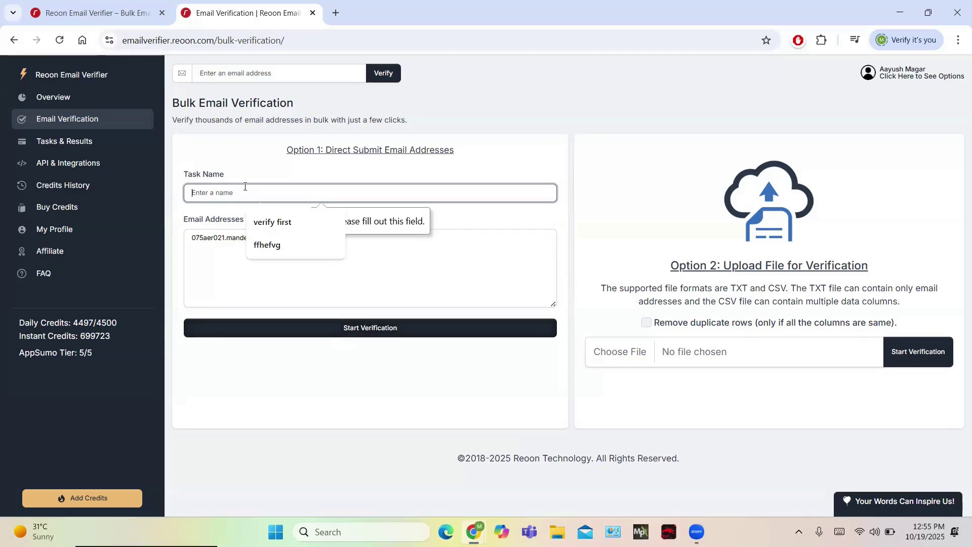
{"action": "type", "text": "fhgej"}
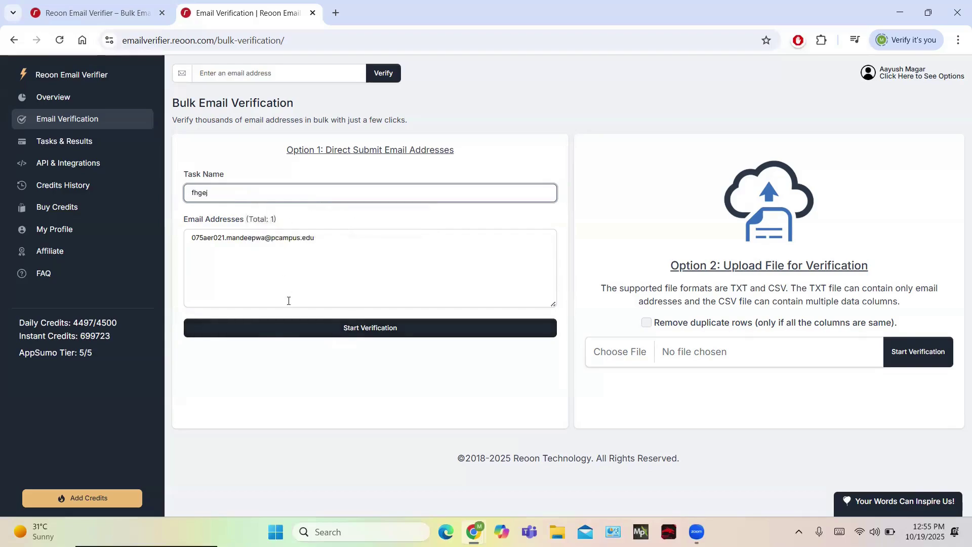
{"action": "left_click", "coordinate": [260, 332]}
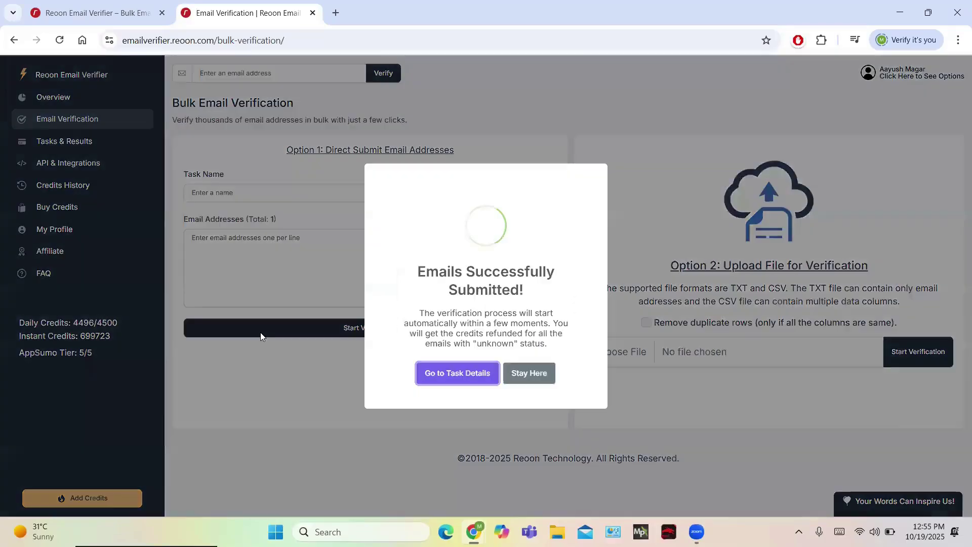
Step: Review fhgej task details showing 1 invalid address, then return to the product page tab
{"action": "left_click", "coordinate": [436, 371]}
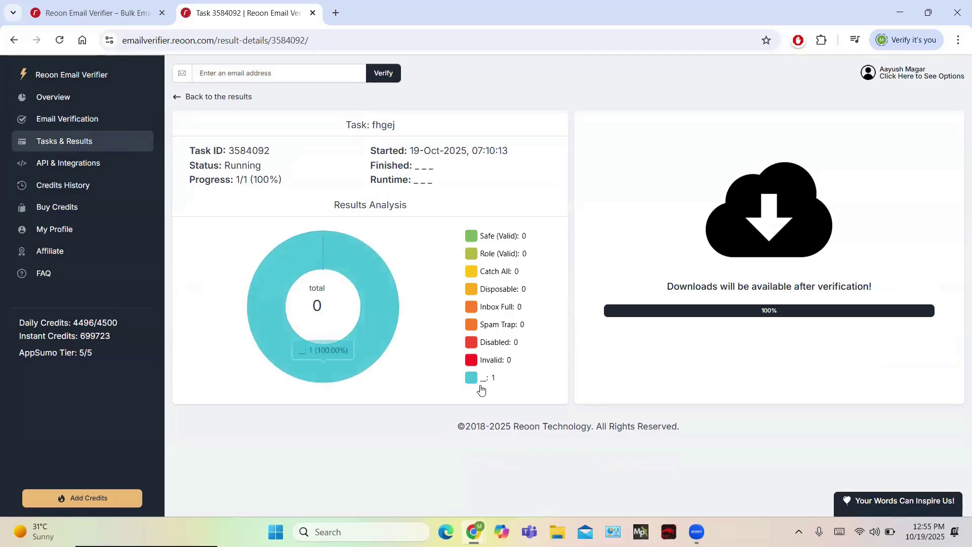
{"action": "mouse_move", "coordinate": [479, 384]}
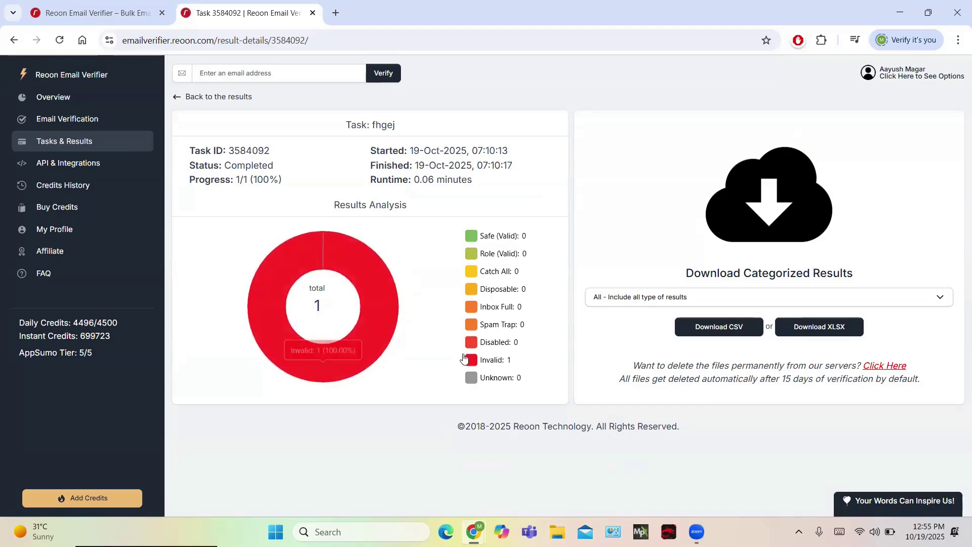
{"action": "mouse_move", "coordinate": [466, 350]}
{"action": "mouse_move", "coordinate": [345, 366]}
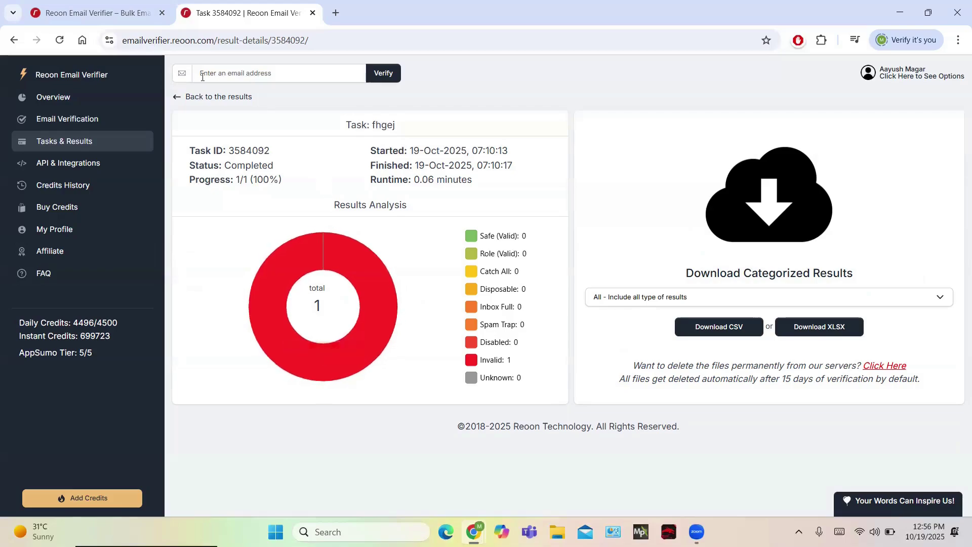
{"action": "key", "text": "ctrl+shift+Tab"}
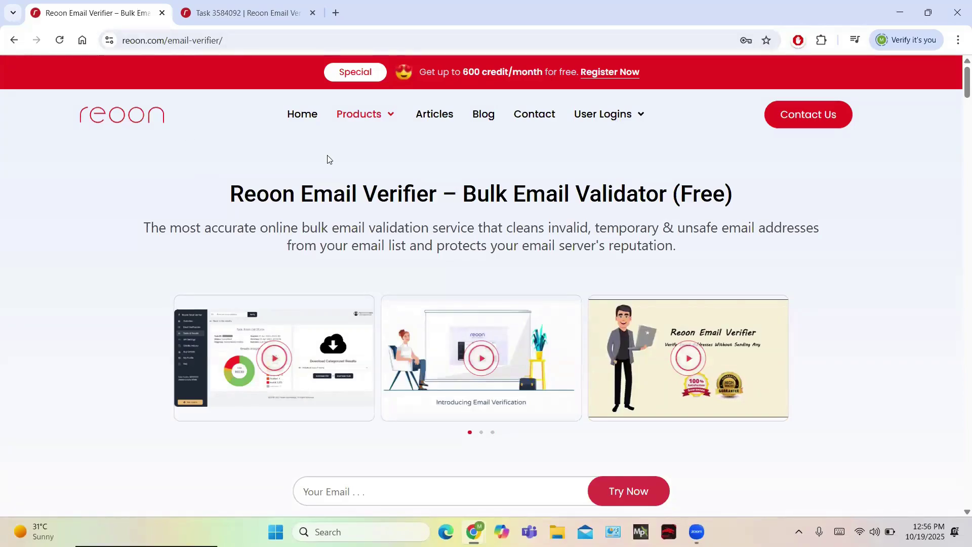
Step: Scroll to the pricing cards: $0 Free Tier, $12 Instant Credits, $9 monthly Daily Credits
{"action": "scroll", "coordinate": [464, 295], "scroll_direction": "down", "scroll_amount": 20}
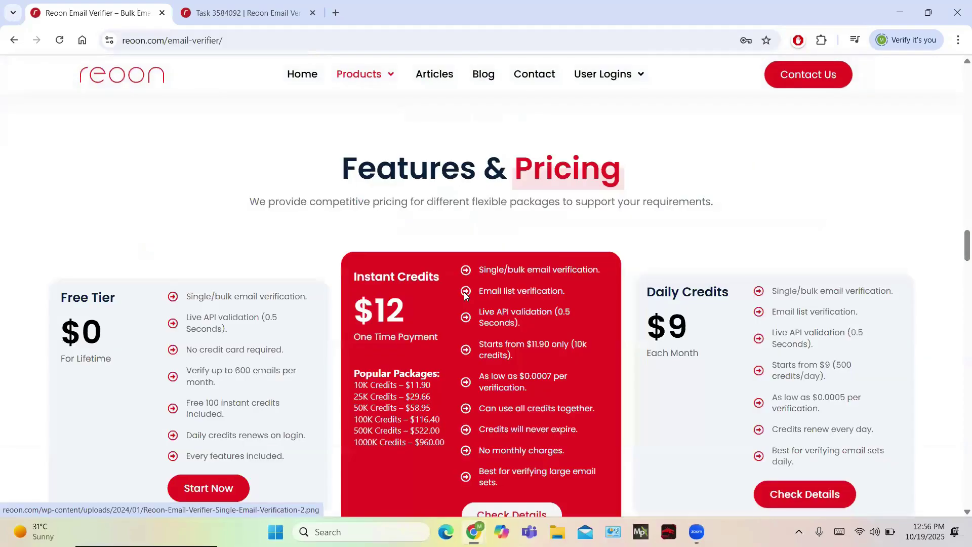
{"action": "scroll", "coordinate": [464, 296], "scroll_direction": "down", "scroll_amount": 4}
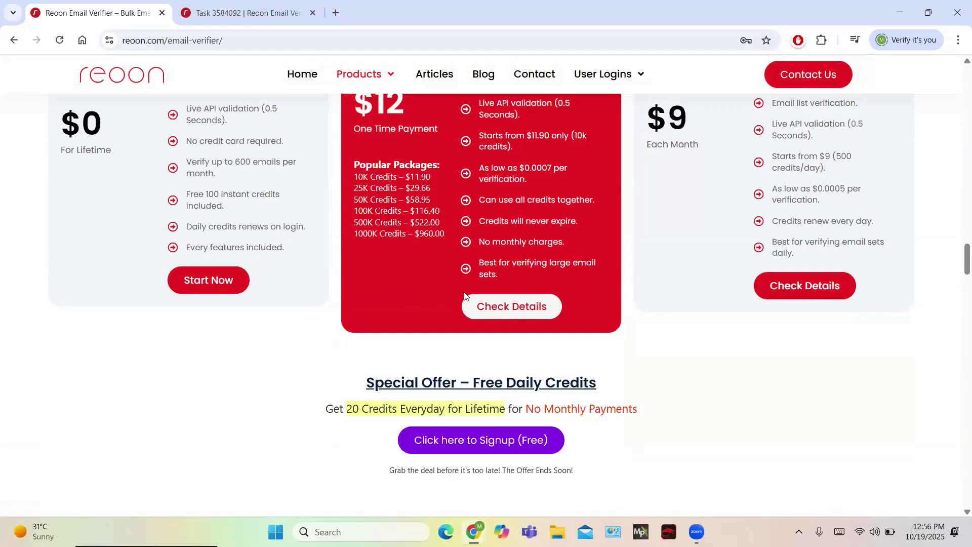
{"action": "scroll", "coordinate": [465, 296], "scroll_direction": "up", "scroll_amount": 1}
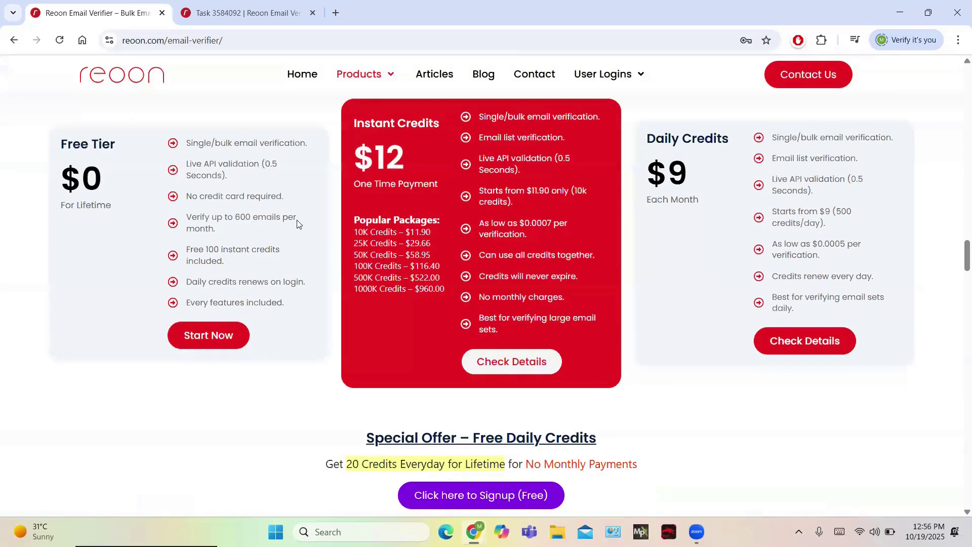
{"action": "scroll", "coordinate": [272, 266], "scroll_direction": "up", "scroll_amount": 1}
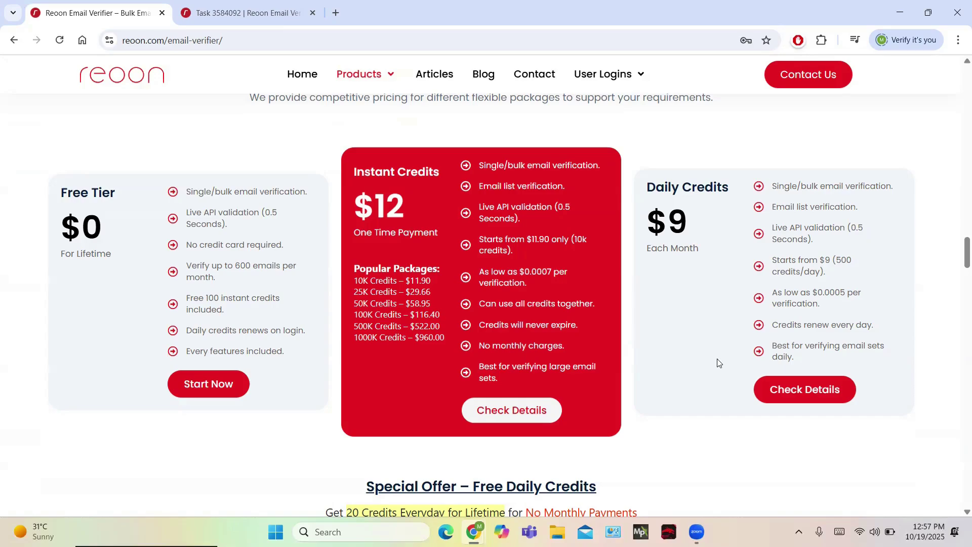
{"action": "scroll", "coordinate": [717, 358], "scroll_direction": "down", "scroll_amount": 12}
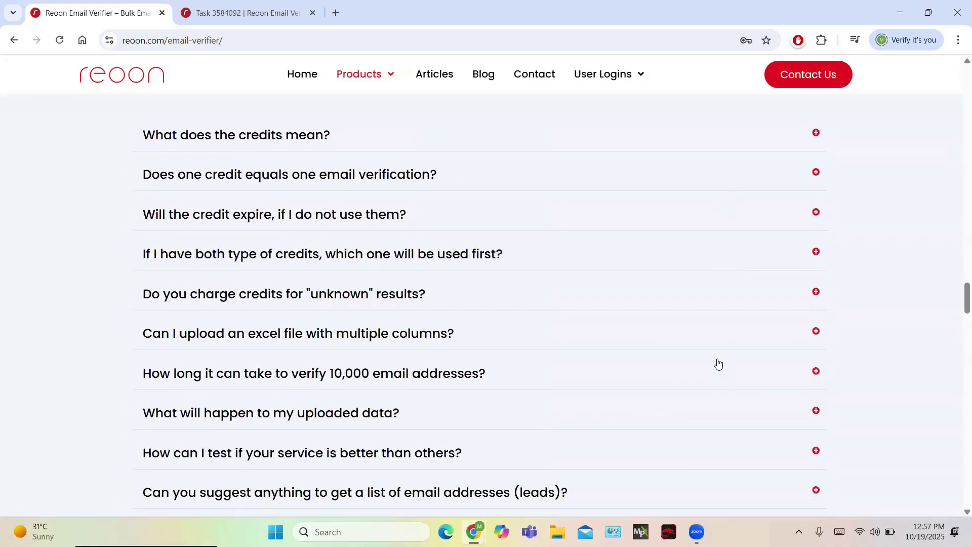
{"action": "scroll", "coordinate": [717, 363], "scroll_direction": "up", "scroll_amount": 12}
{"action": "scroll", "coordinate": [719, 362], "scroll_direction": "down", "scroll_amount": 5}
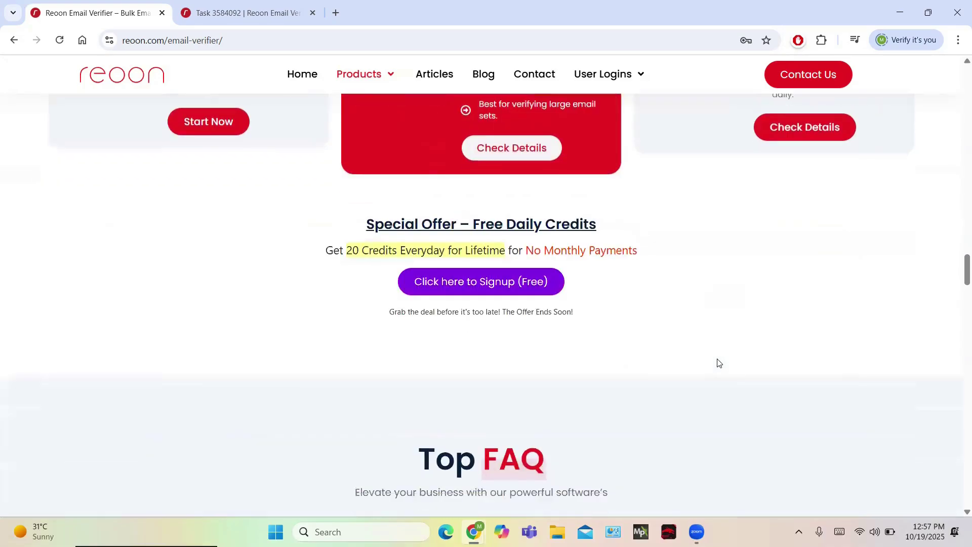
{"action": "scroll", "coordinate": [718, 363], "scroll_direction": "up", "scroll_amount": 5}
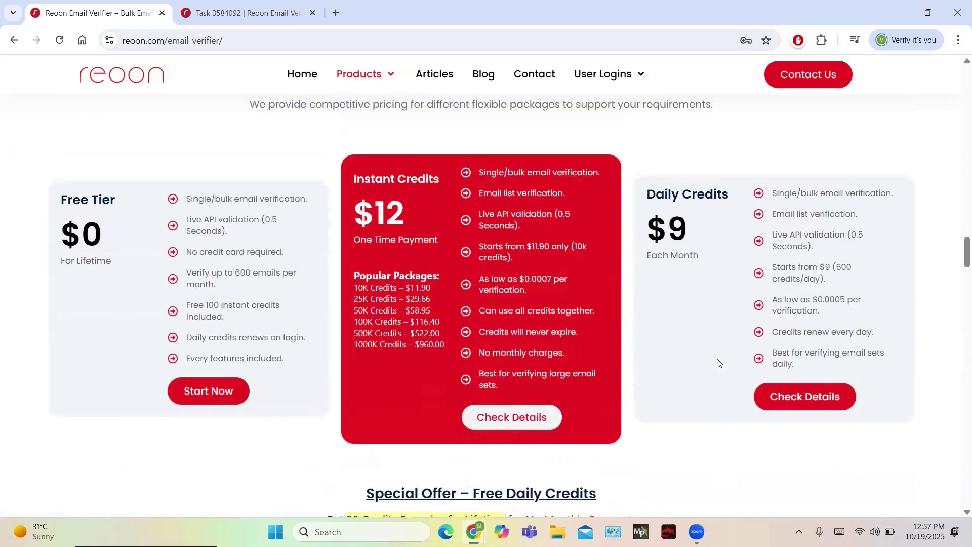
{"action": "scroll", "coordinate": [719, 362], "scroll_direction": "down", "scroll_amount": 3}
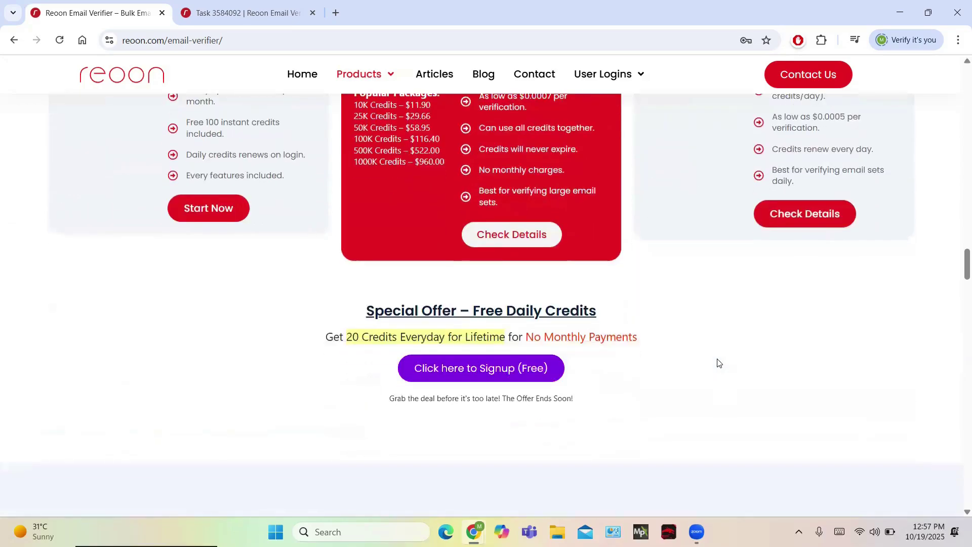